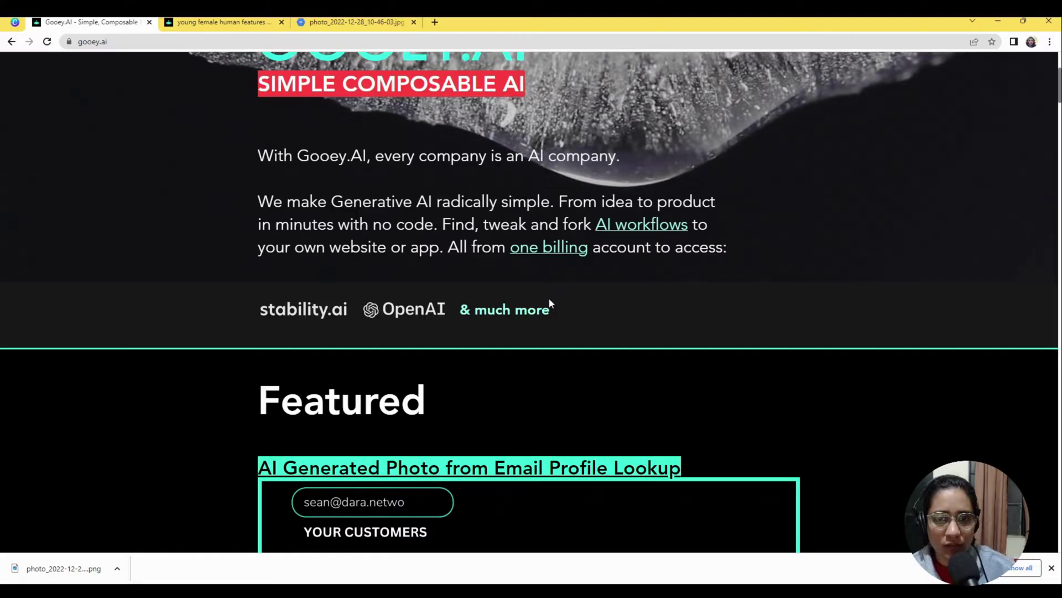
From the Explore workflows page, open the 'Edit An Image with AI prompt' workflow.
scroll(258, 190, up, 4)
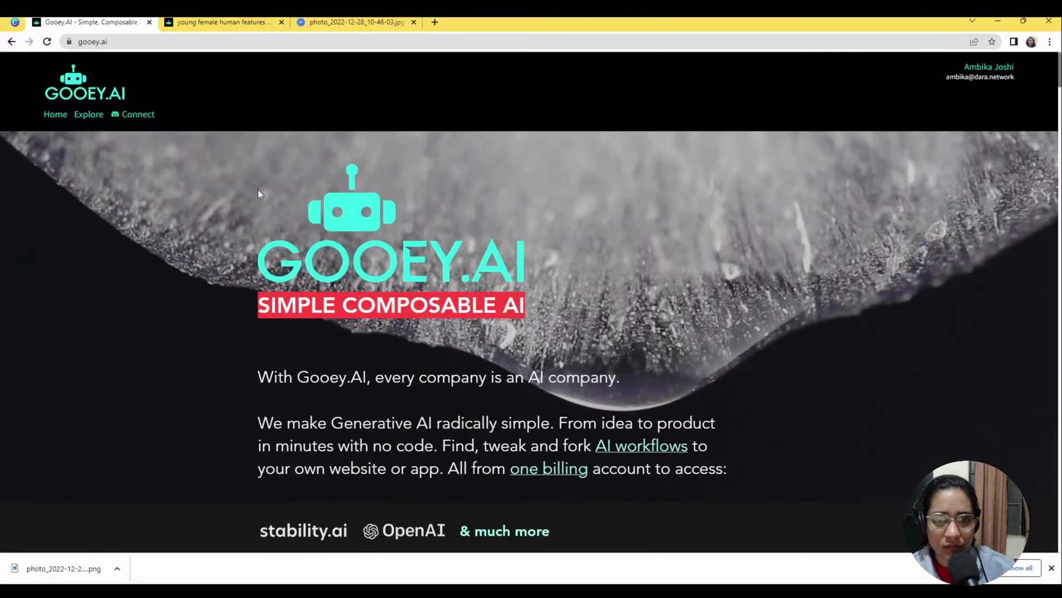
click(82, 116)
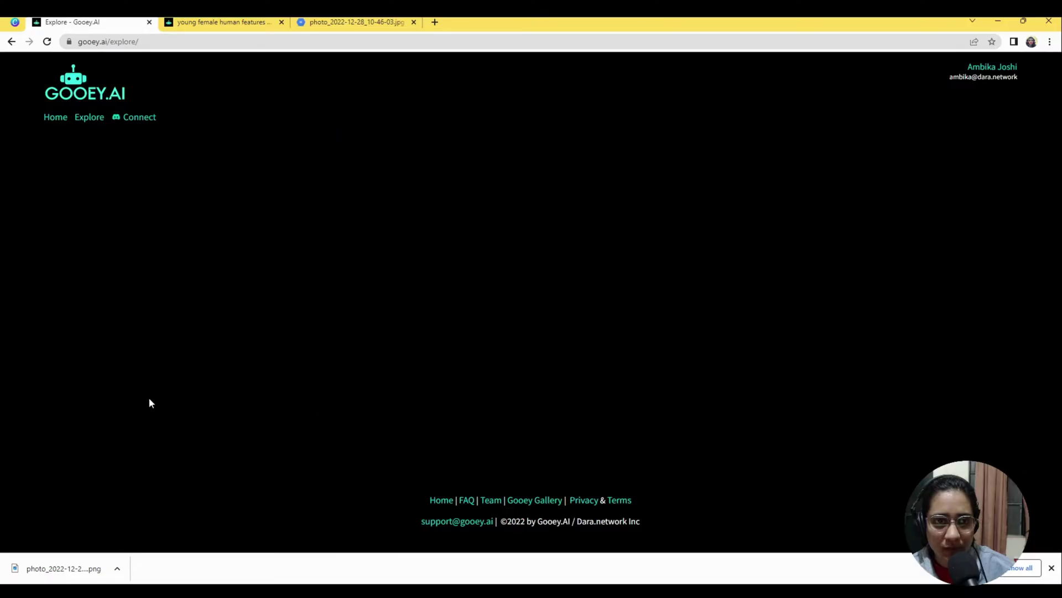
scroll(150, 401, down, 20)
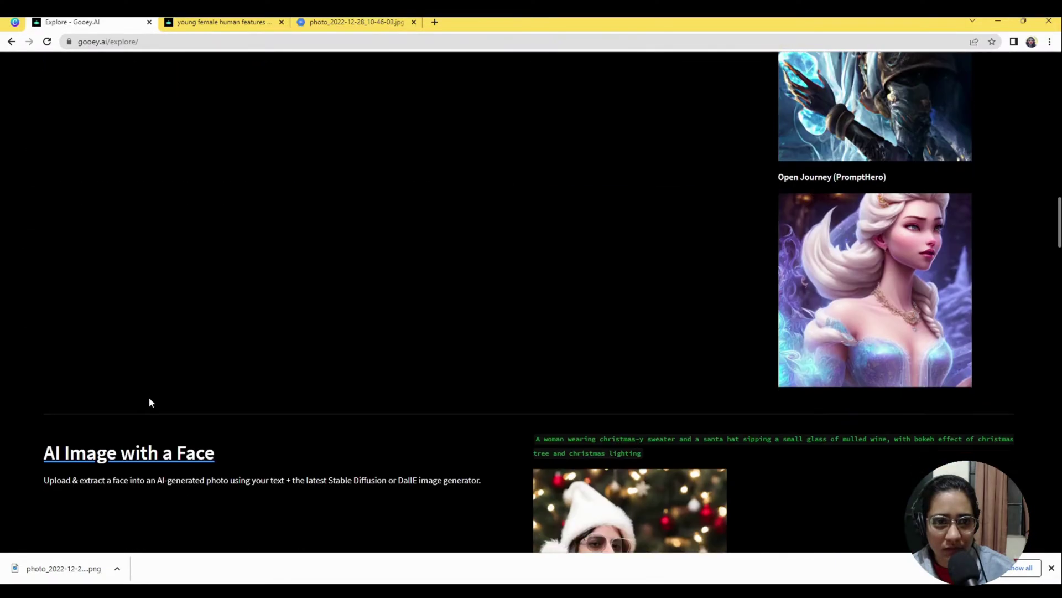
scroll(149, 402, down, 20)
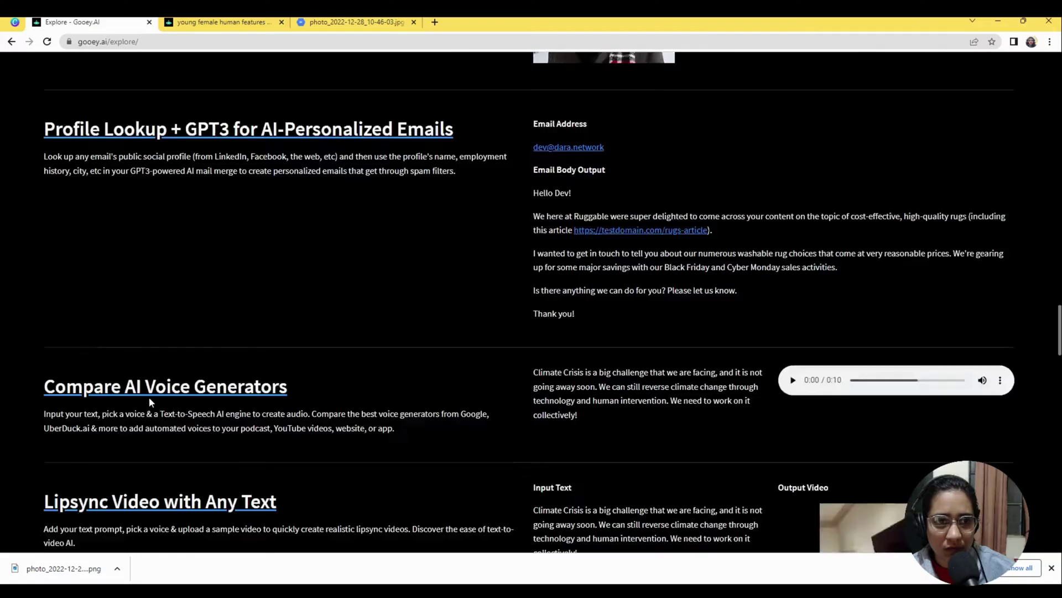
scroll(164, 284, down, 4)
scroll(153, 214, up, 2)
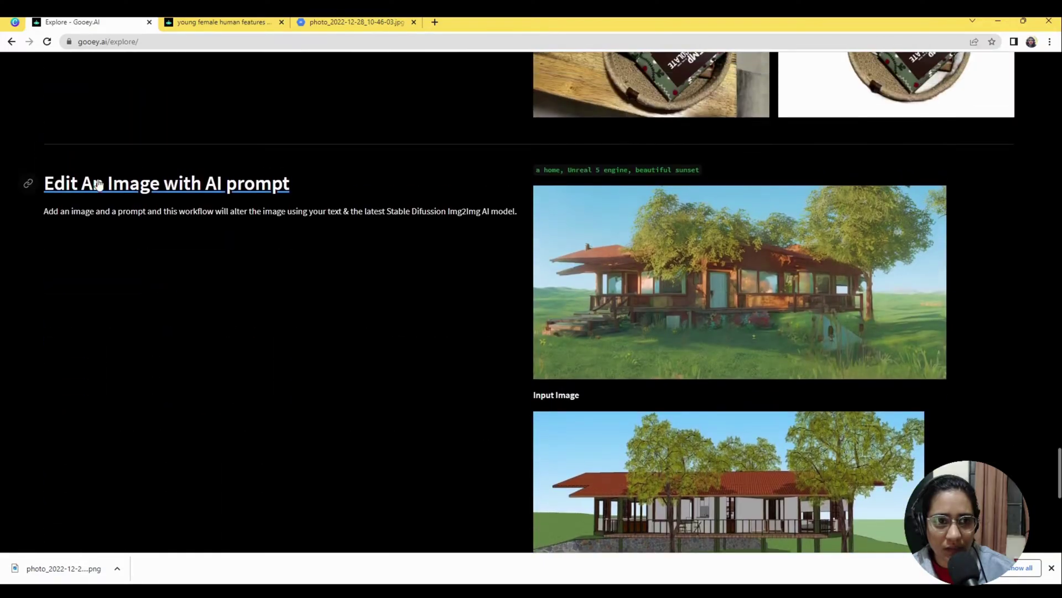
click(232, 185)
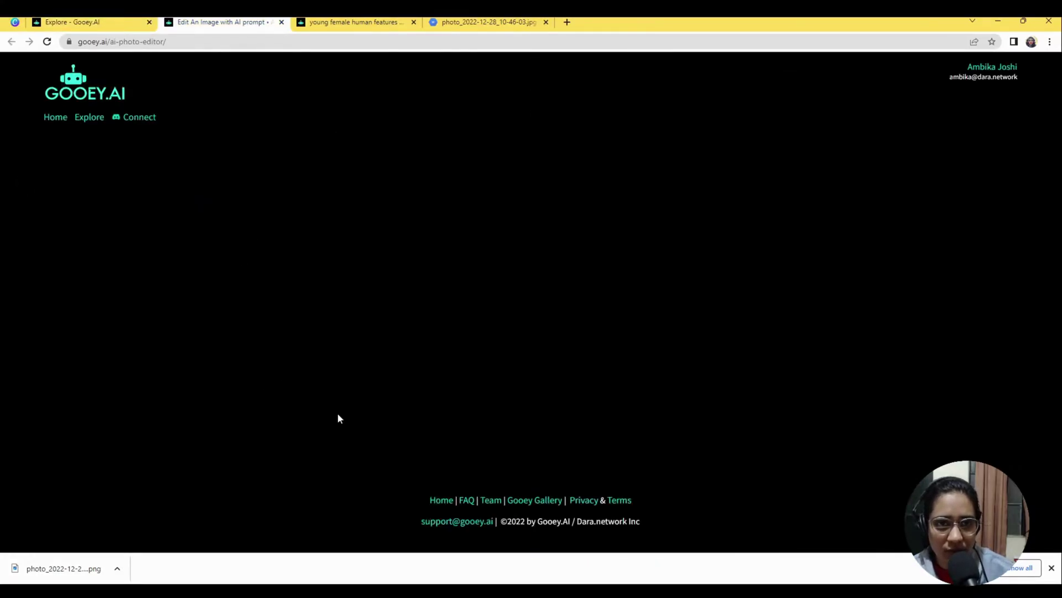
Look over the house example and its prompt text on the editor page.
scroll(772, 426, down, 5)
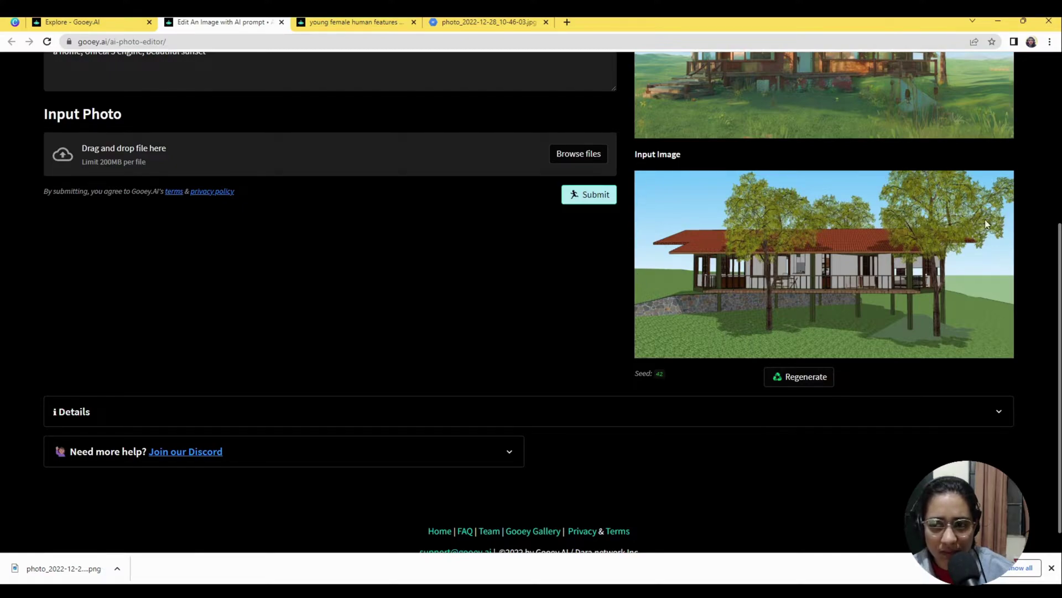
scroll(735, 240, up, 3)
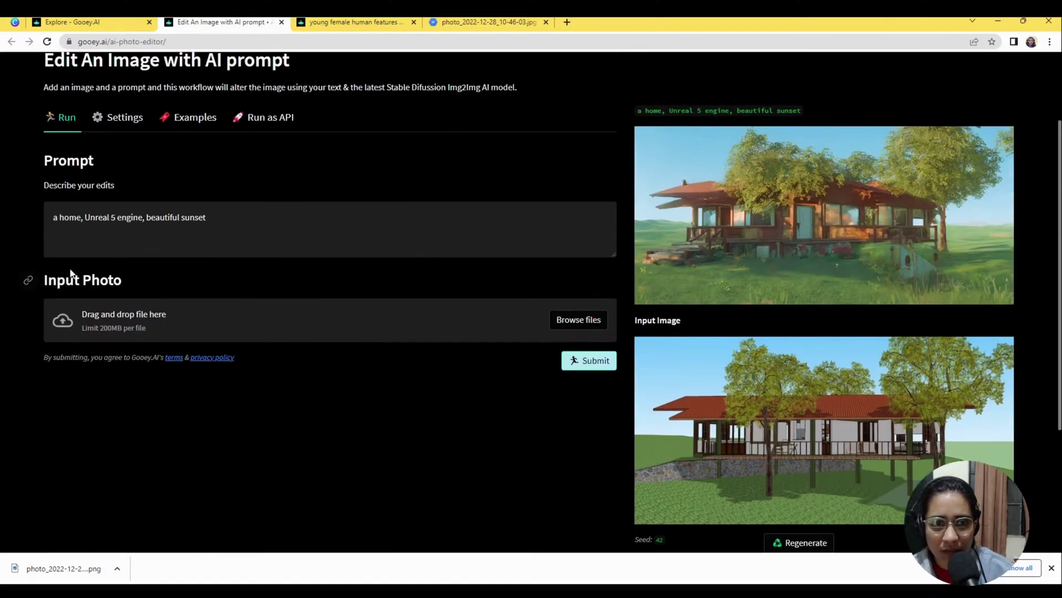
drag(64, 217, 138, 220)
click(215, 220)
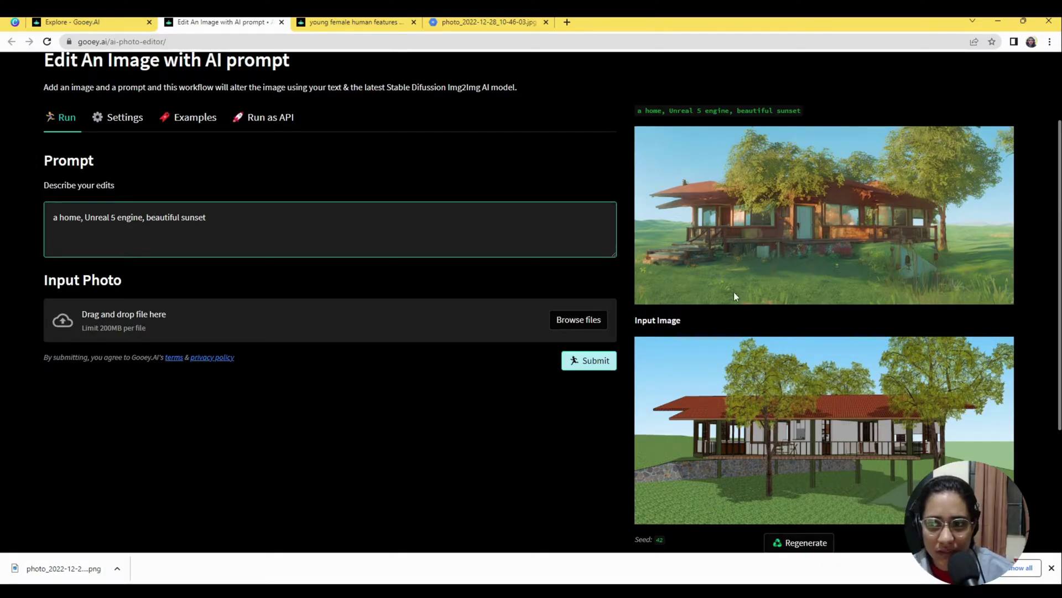
Bring up the tab showing the photo_2022-12-28_10-46-03.jpg line sketch of the figure.
scroll(838, 448, down, 1)
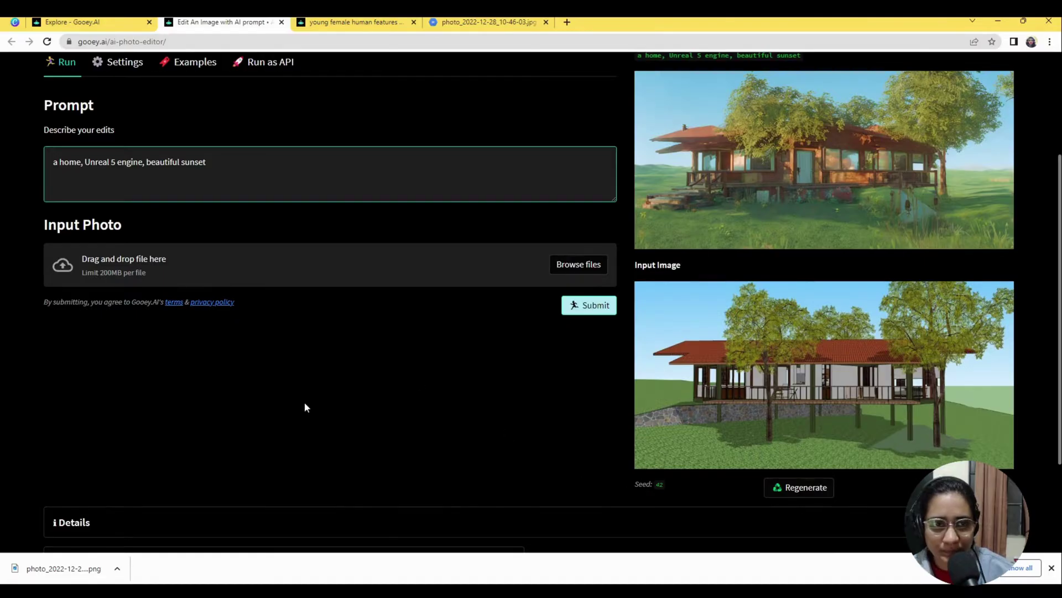
scroll(304, 407, up, 2)
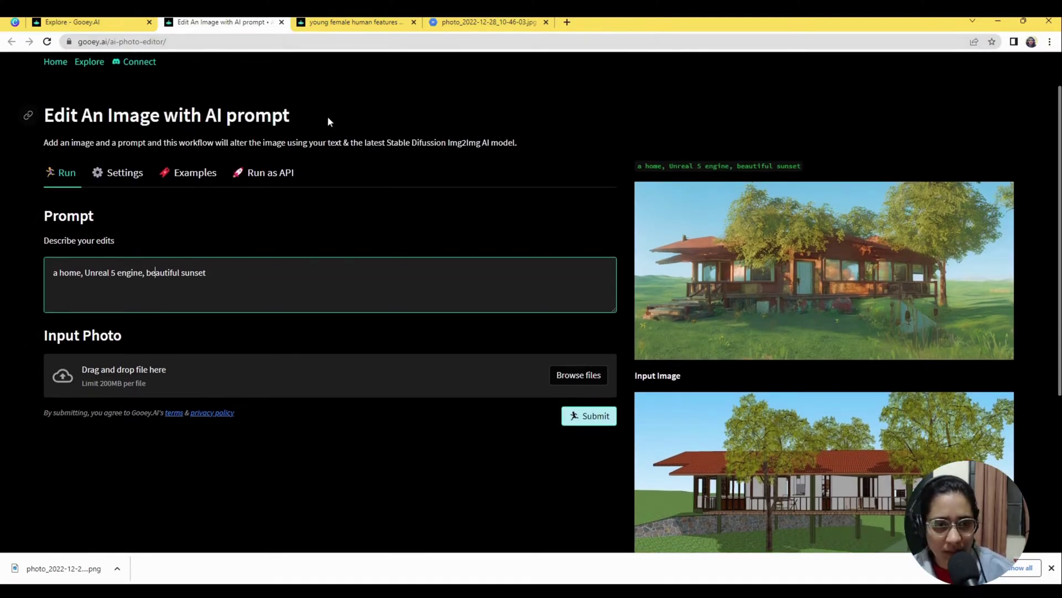
click(456, 20)
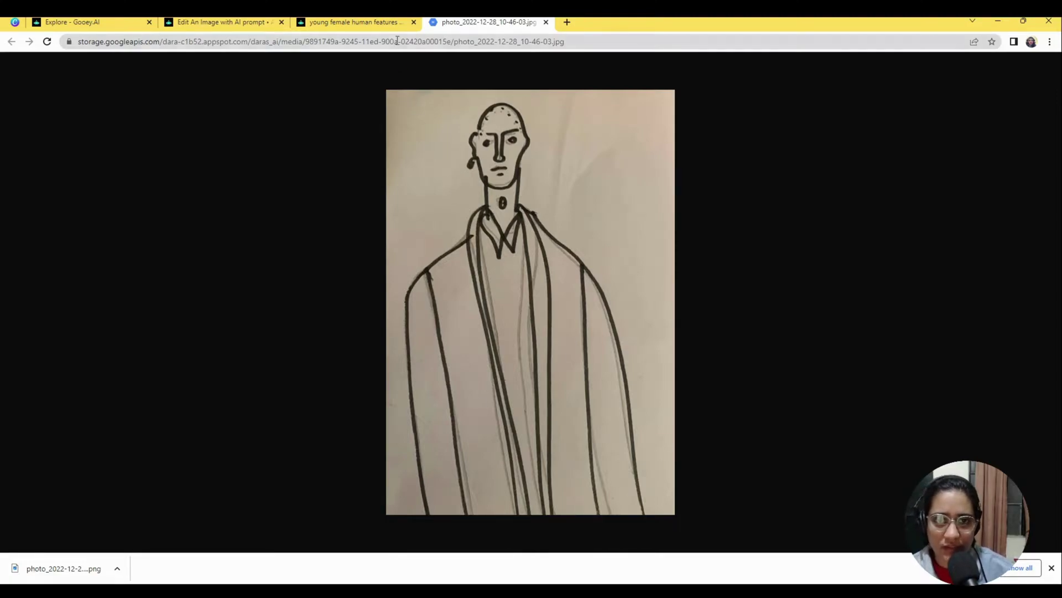
Attach photo_2022-12-28_10-46-03.png as the input photo in the 'young female human features' editor.
click(378, 24)
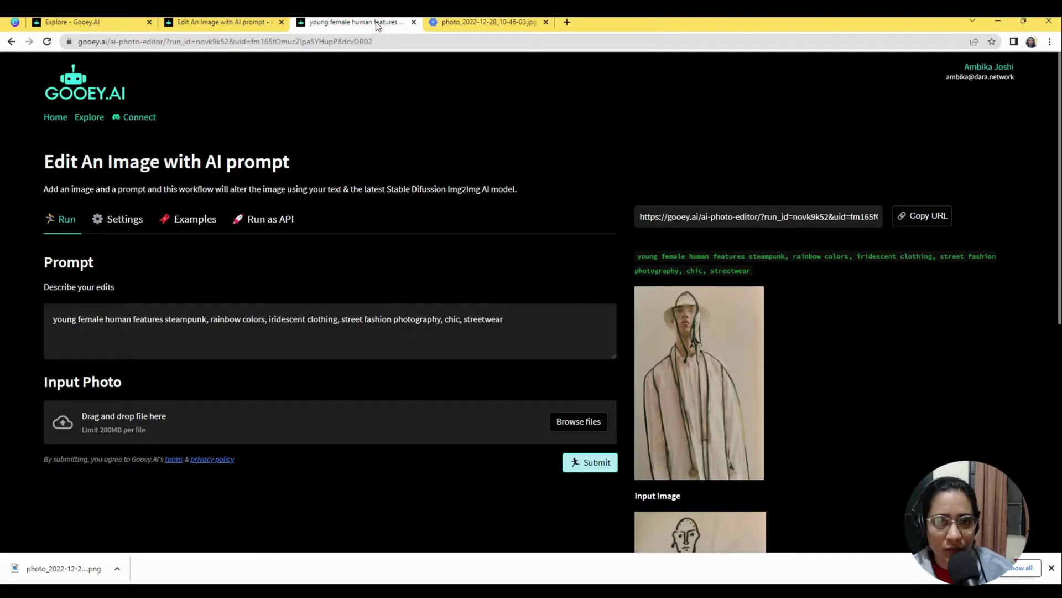
click(586, 423)
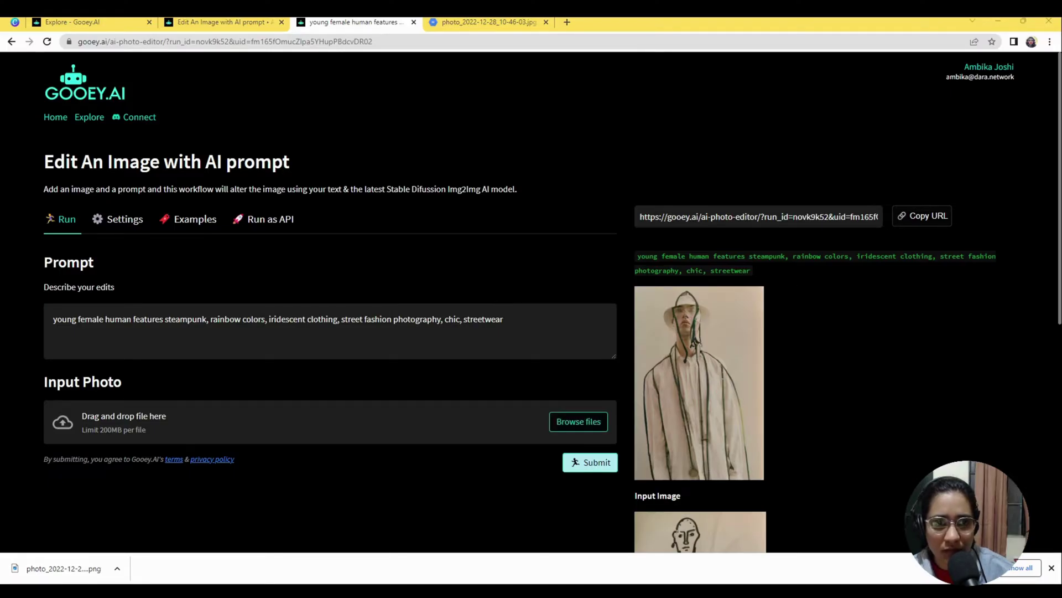
click(122, 320)
Read through the steampunk, rainbow colors, street-fashion prompt by highlighting its phrases.
drag(53, 319, 131, 320)
click(138, 318)
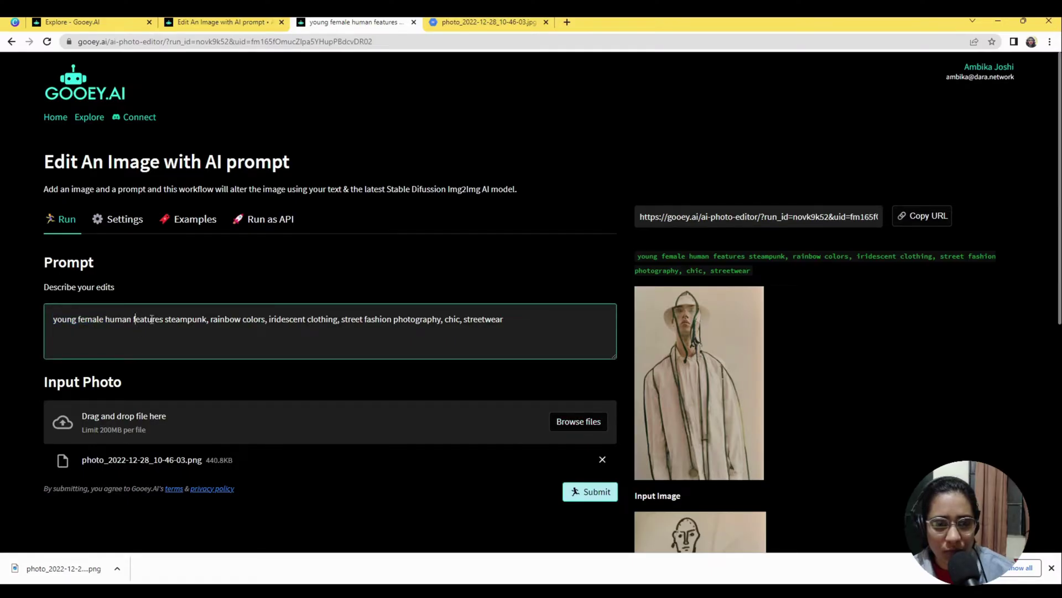
double_click(179, 319)
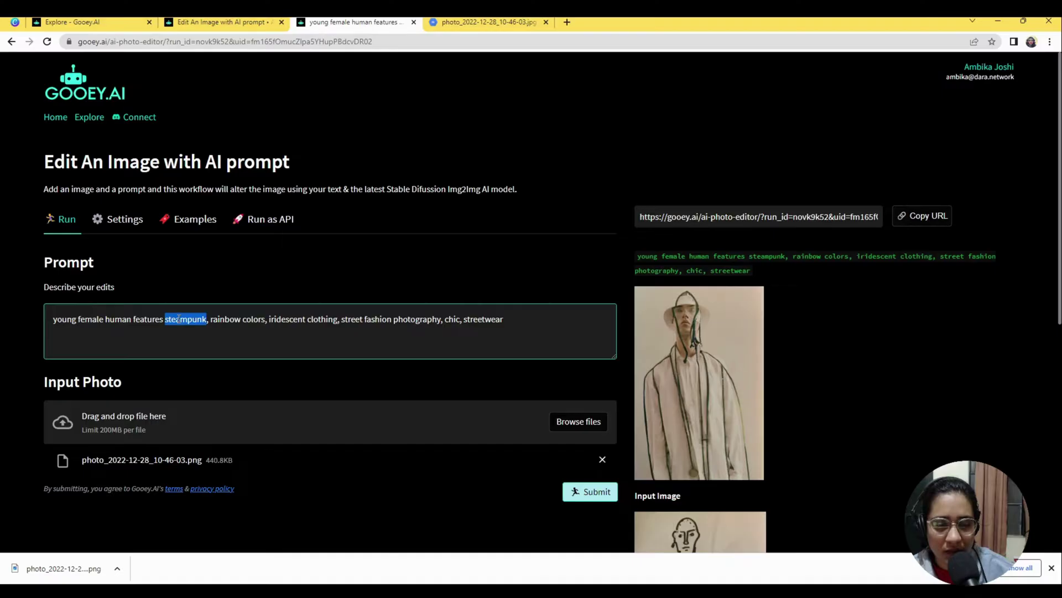
triple_click(221, 319)
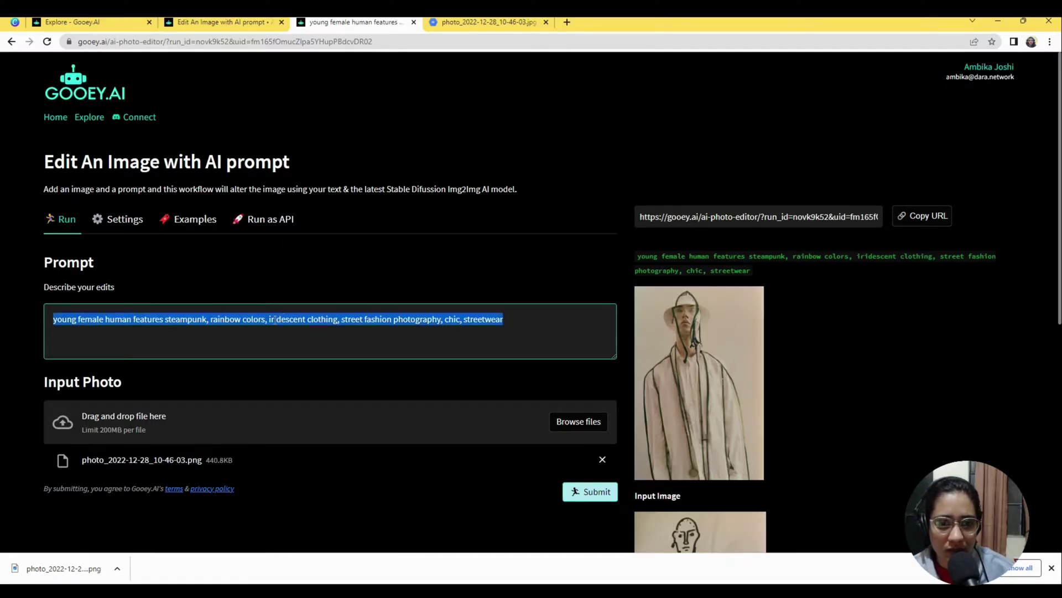
click(536, 325)
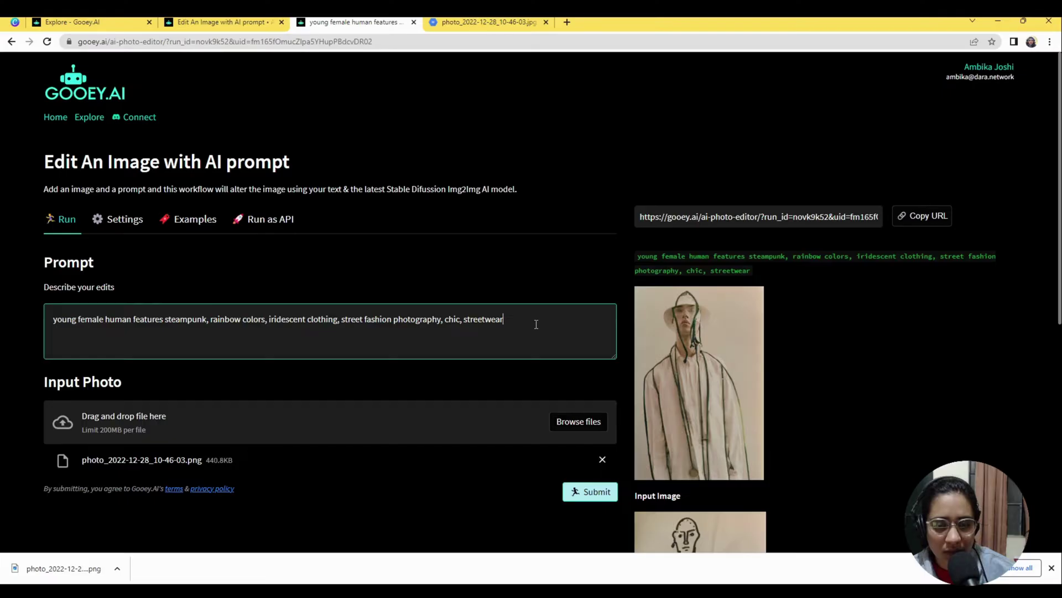
scroll(536, 325, down, 1)
drag(349, 263, 524, 266)
click(524, 265)
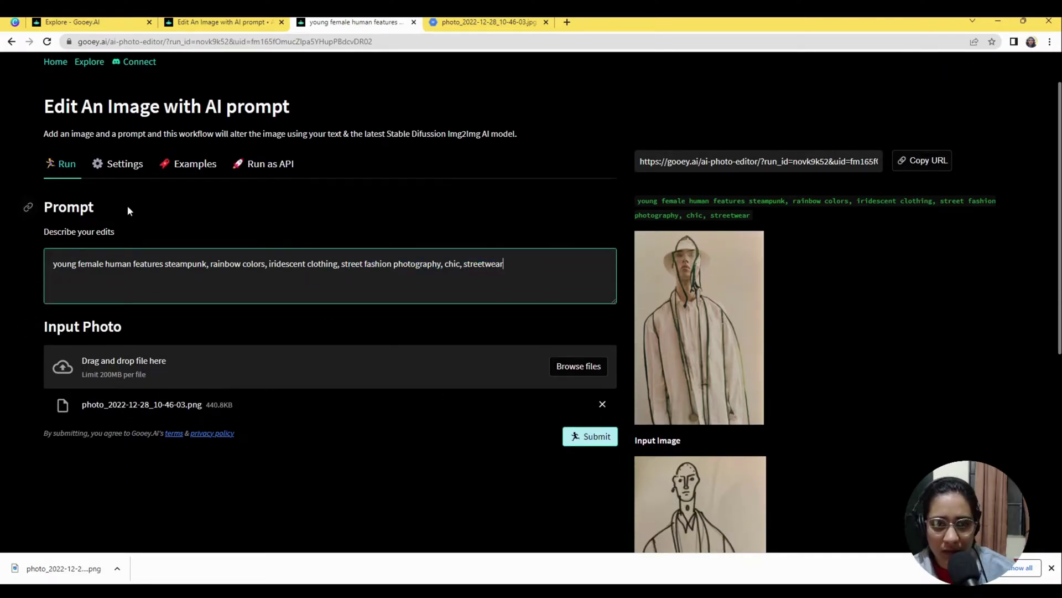
Confirm the Settings: Analog Diffusion, Quality 80, Artistic Pressure 16.00, modification strength 0.50.
click(130, 165)
scroll(124, 257, down, 1)
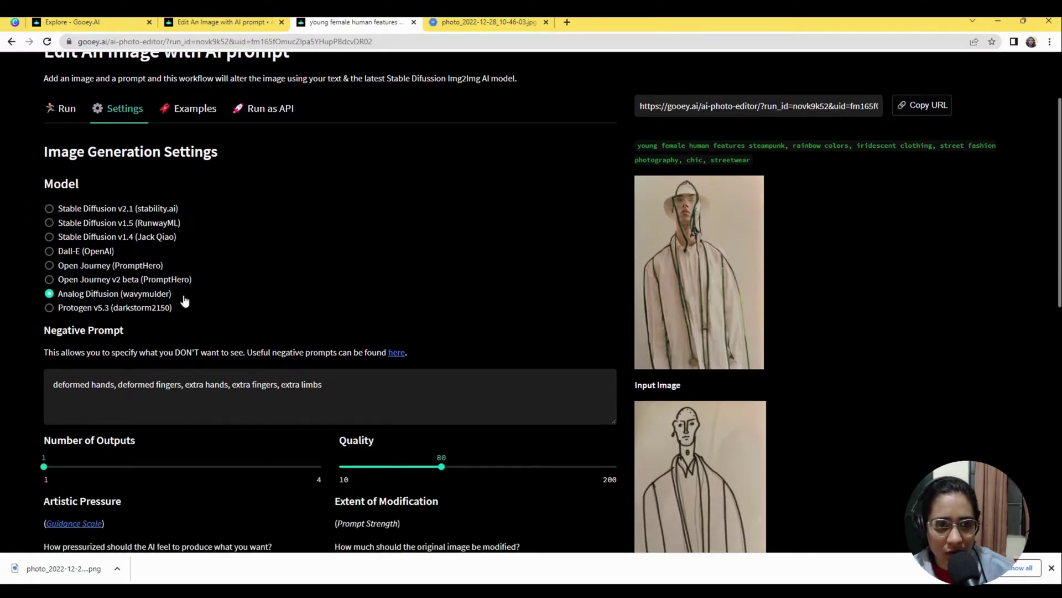
scroll(215, 314, down, 2)
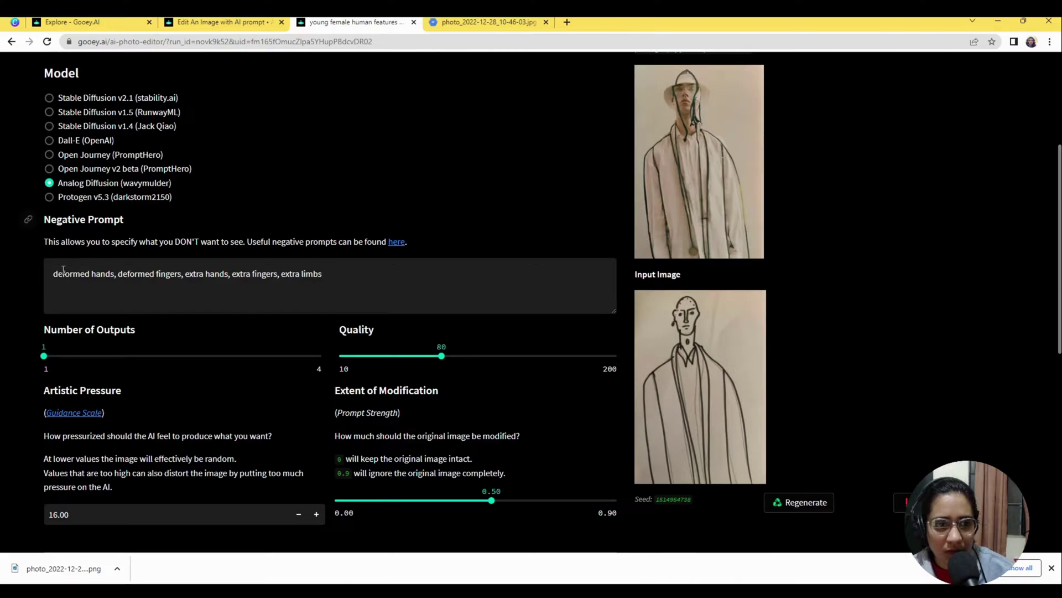
scroll(63, 269, down, 1)
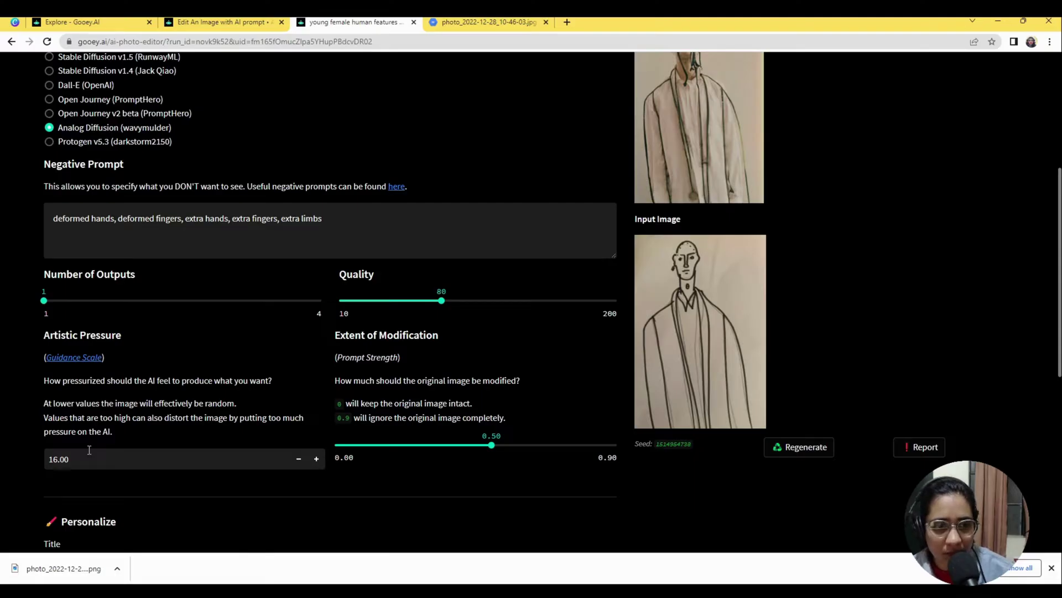
double_click(49, 459)
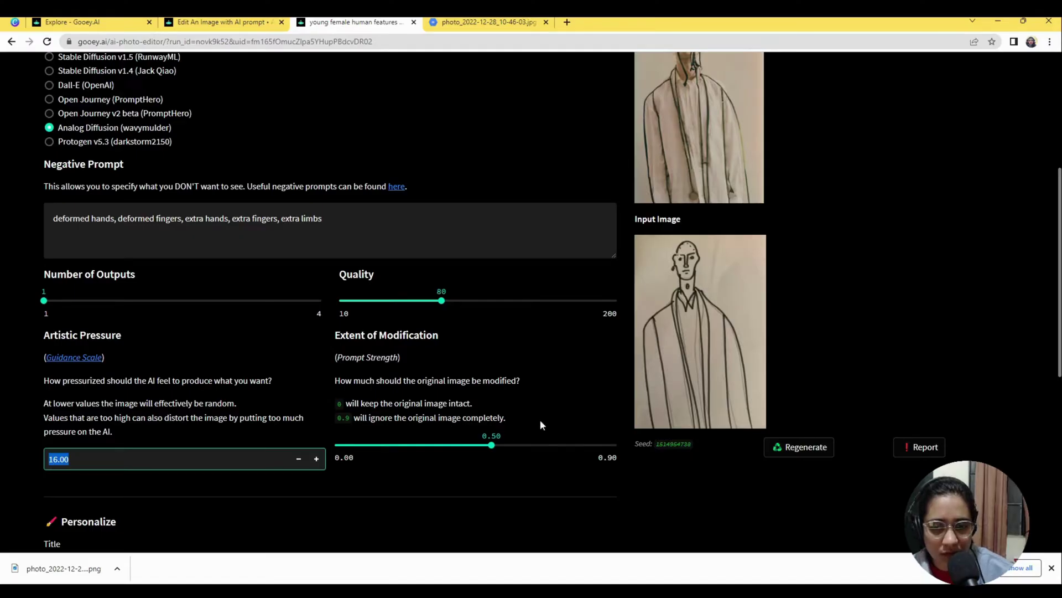
scroll(534, 433, down, 3)
scroll(491, 370, up, 7)
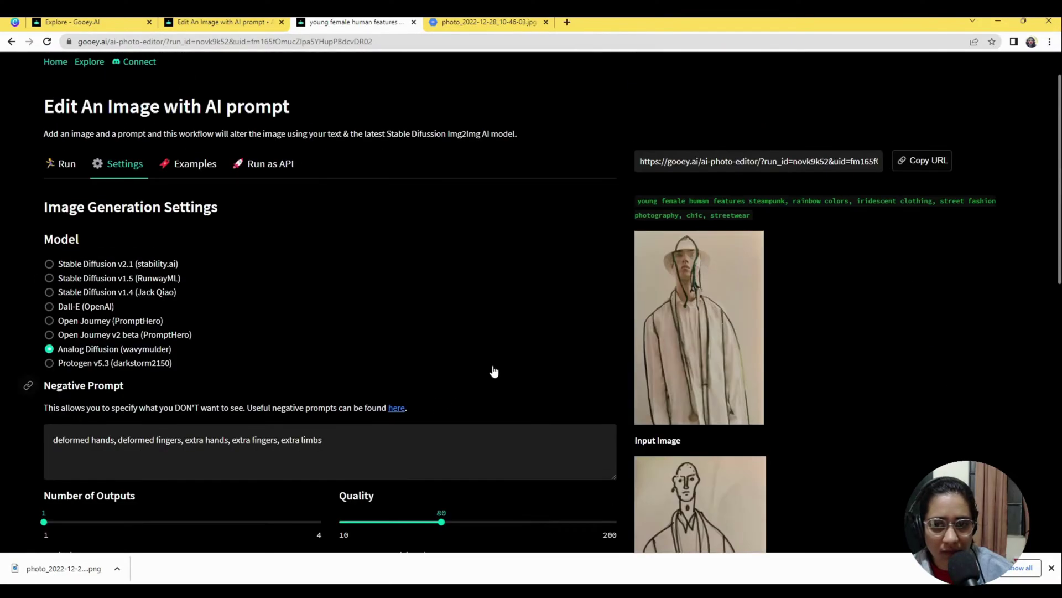
scroll(555, 410, down, 12)
Submit the sketch edit and view the white-gowned figure result full-size in a new tab.
click(585, 313)
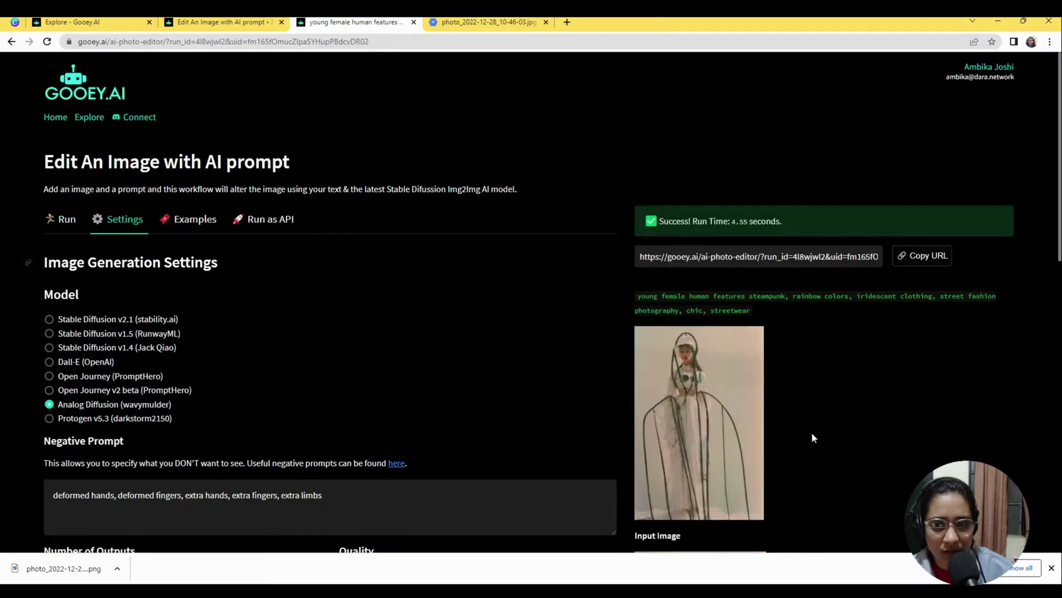
scroll(753, 410, down, 3)
scroll(717, 366, up, 1)
ctrl+click(694, 318)
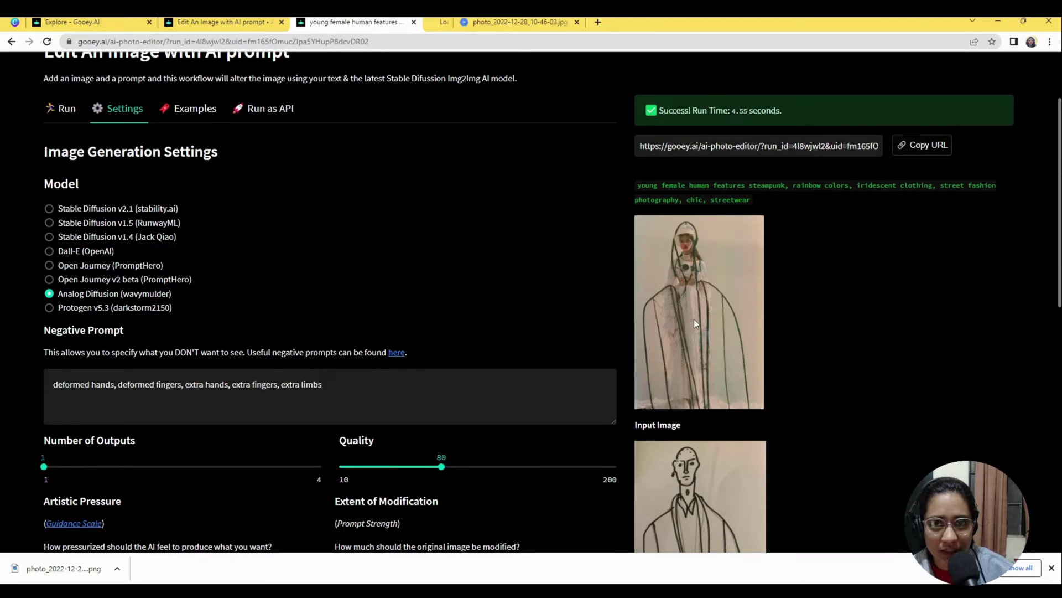
click(476, 22)
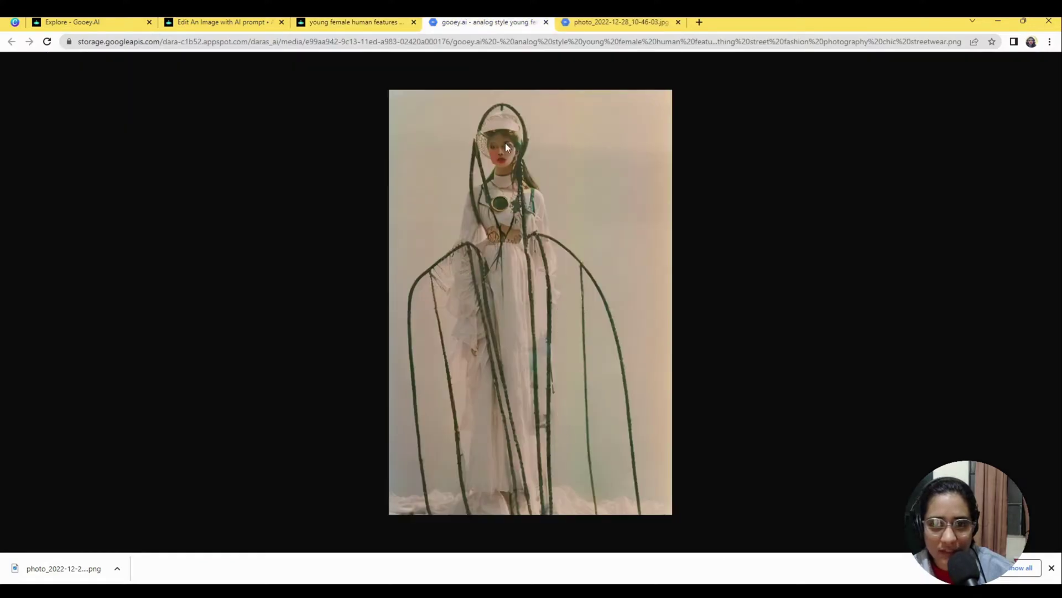
Lower Quality from 80 to 60, generate a new sketch image and compare it full-size.
key(ctrl+shift+Tab)
scroll(649, 387, down, 5)
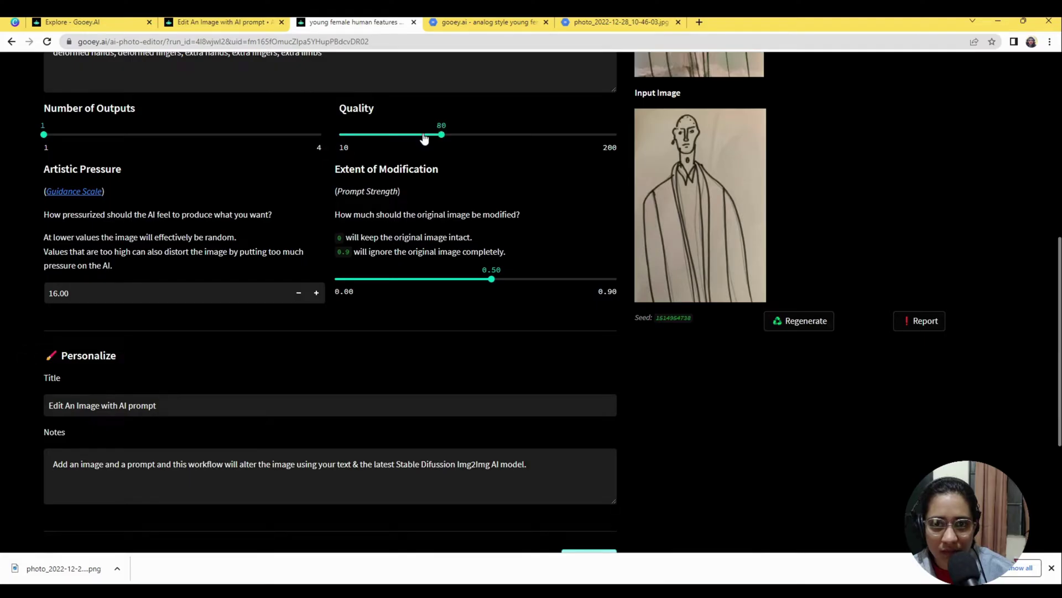
drag(424, 138, 412, 137)
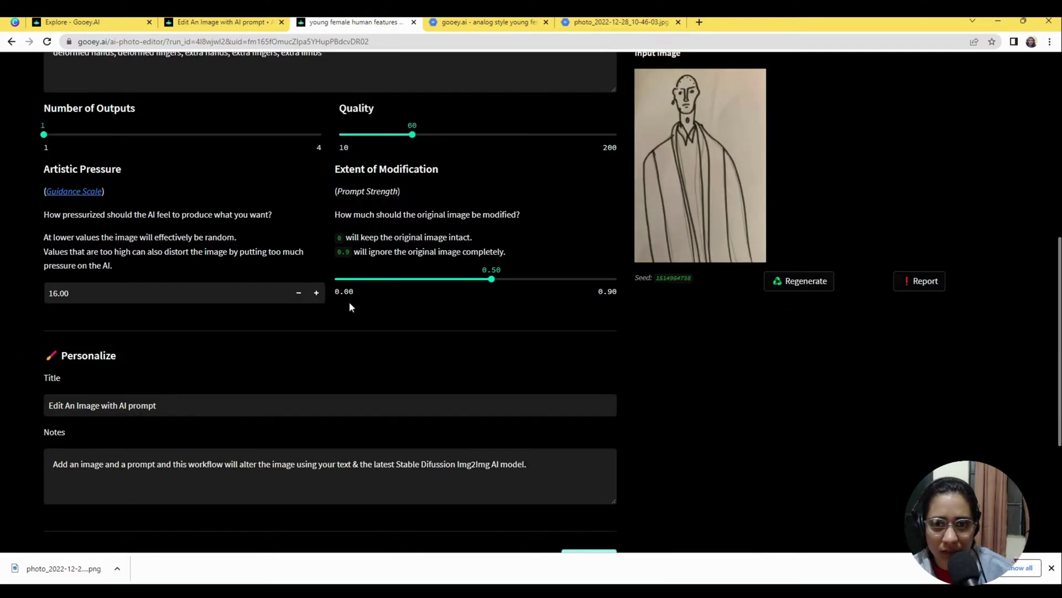
scroll(647, 454, down, 4)
click(581, 340)
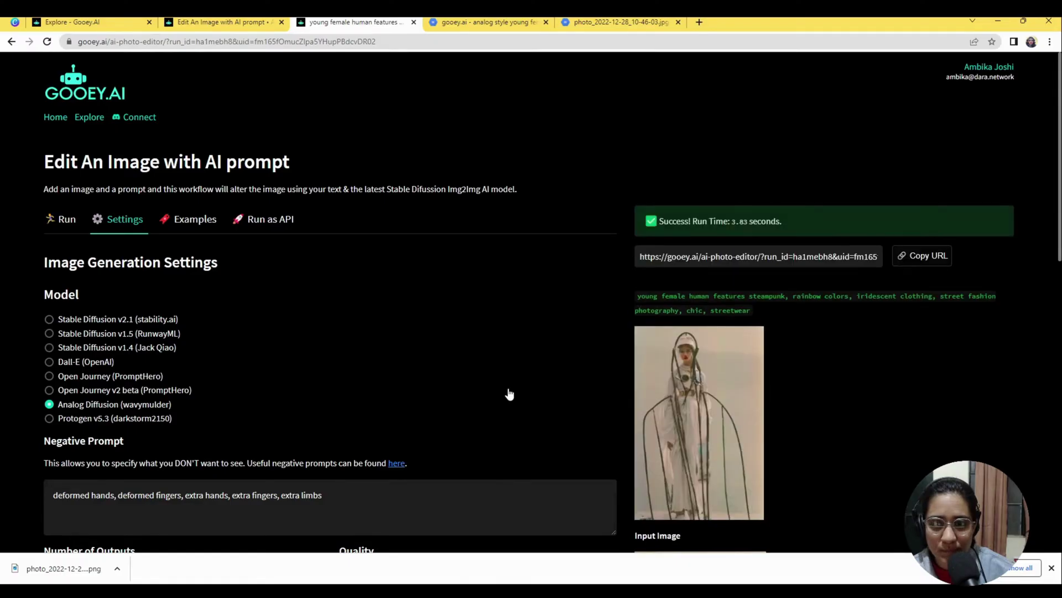
click(675, 401)
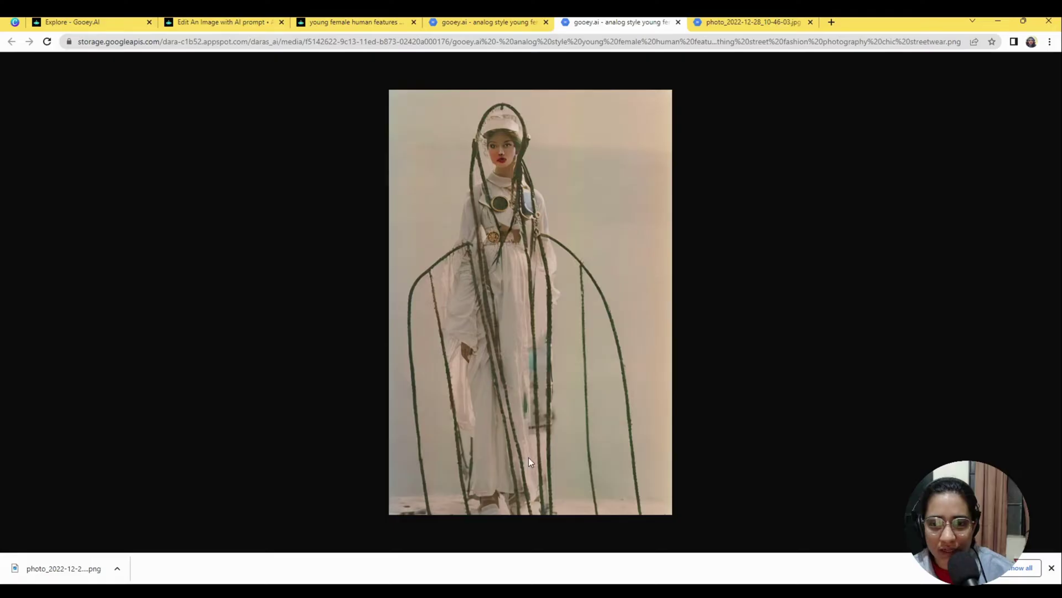
key(ctrl+shift+Tab)
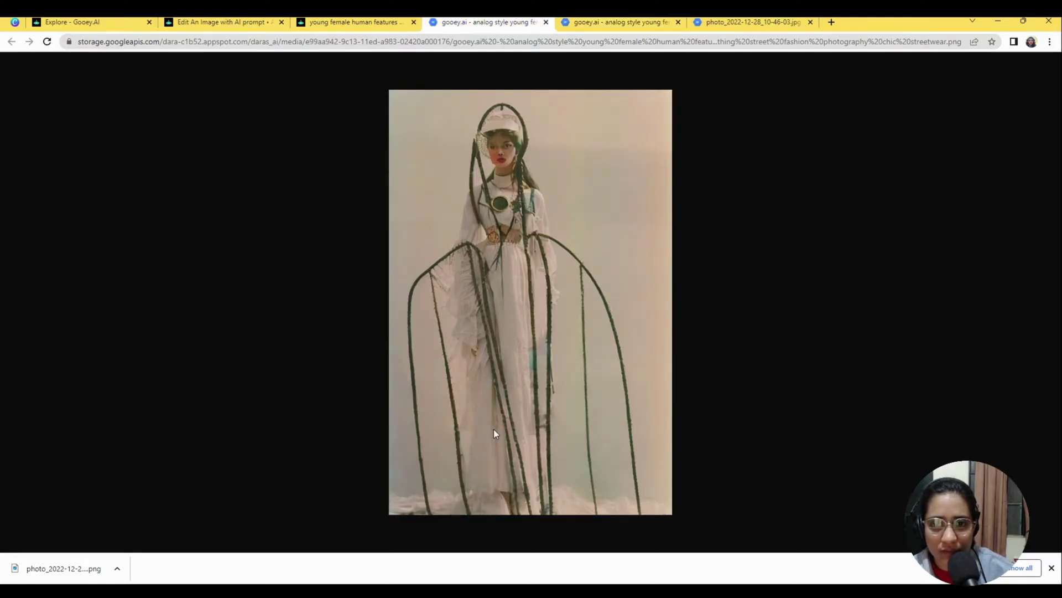
Generate another variation of the sketch figure and view it full-size.
key(ctrl+shift+Tab)
scroll(487, 369, down, 7)
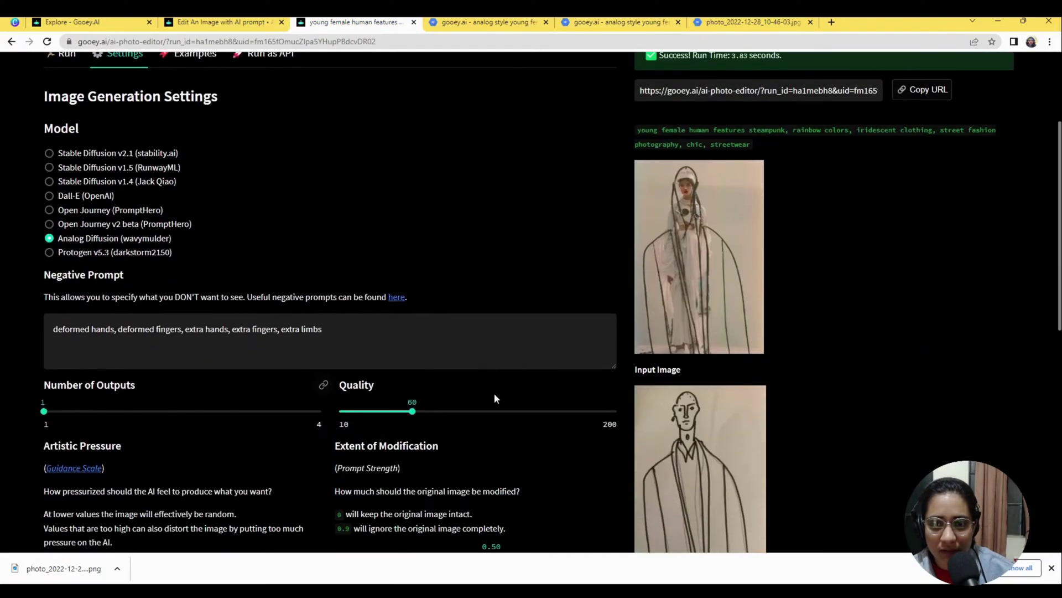
click(795, 377)
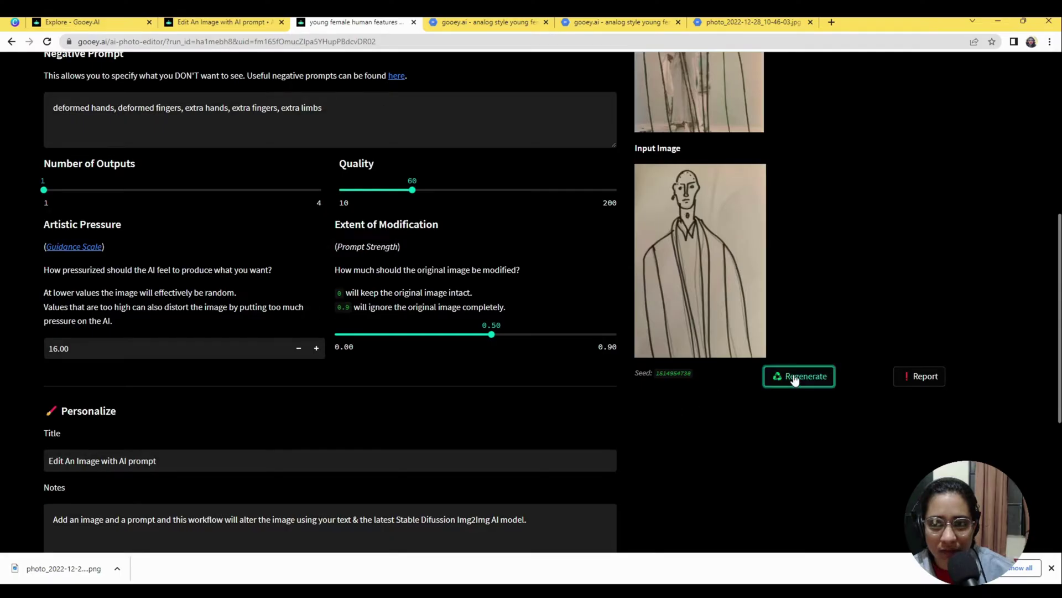
scroll(725, 260, up, 4)
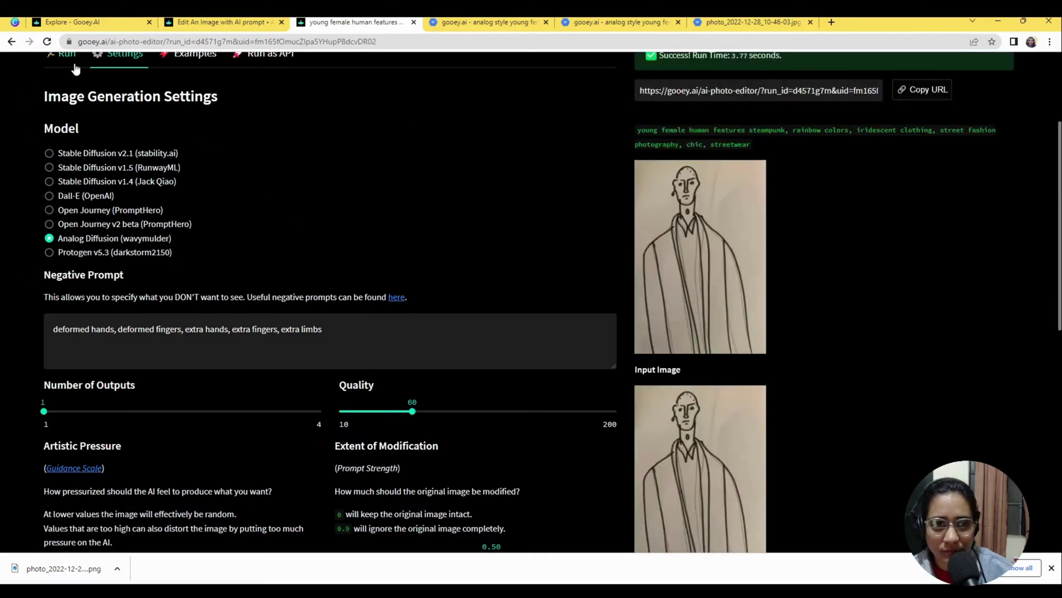
scroll(757, 319, down, 1)
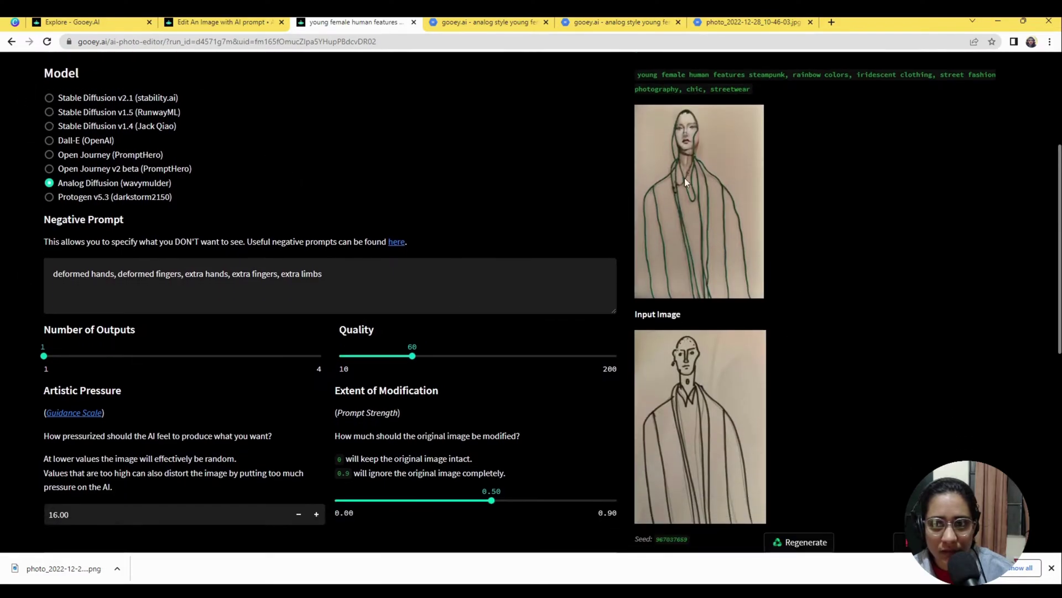
click(699, 176)
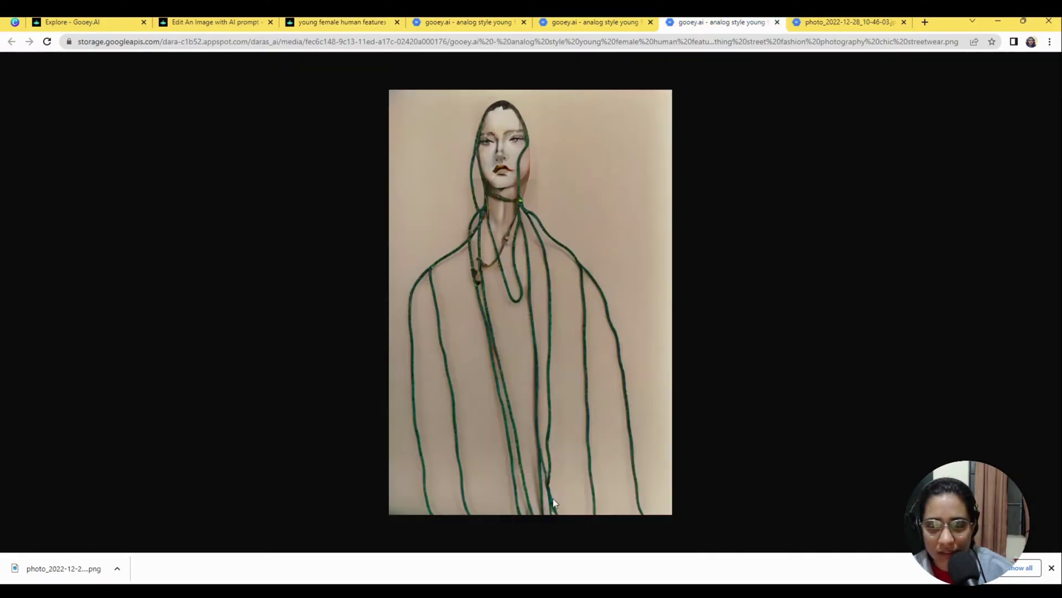
Generate a third variation, view it full-size, then return to the house image-edit page.
click(360, 22)
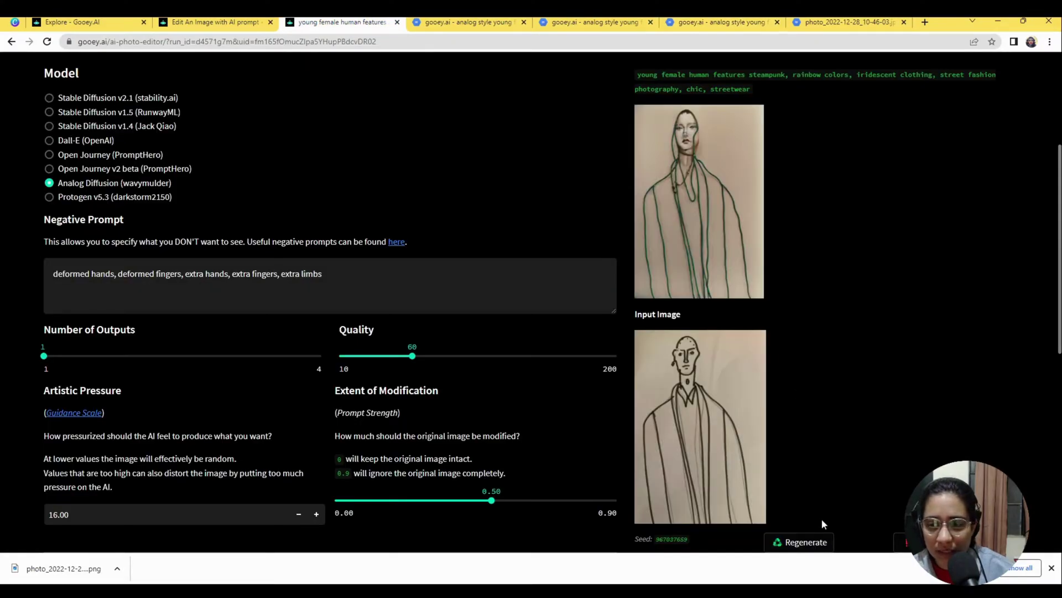
click(813, 542)
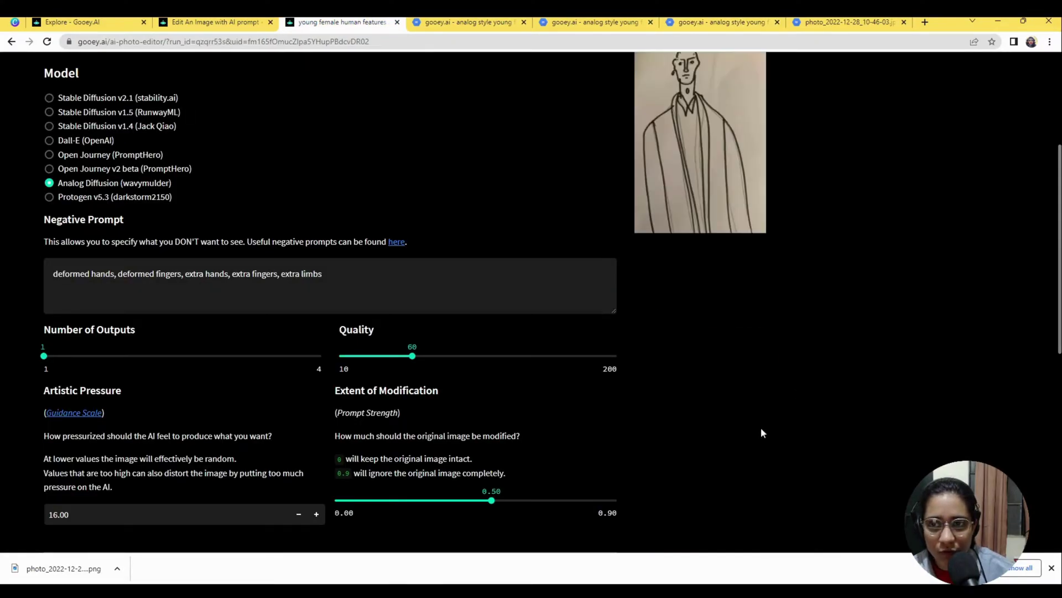
scroll(762, 432, up, 4)
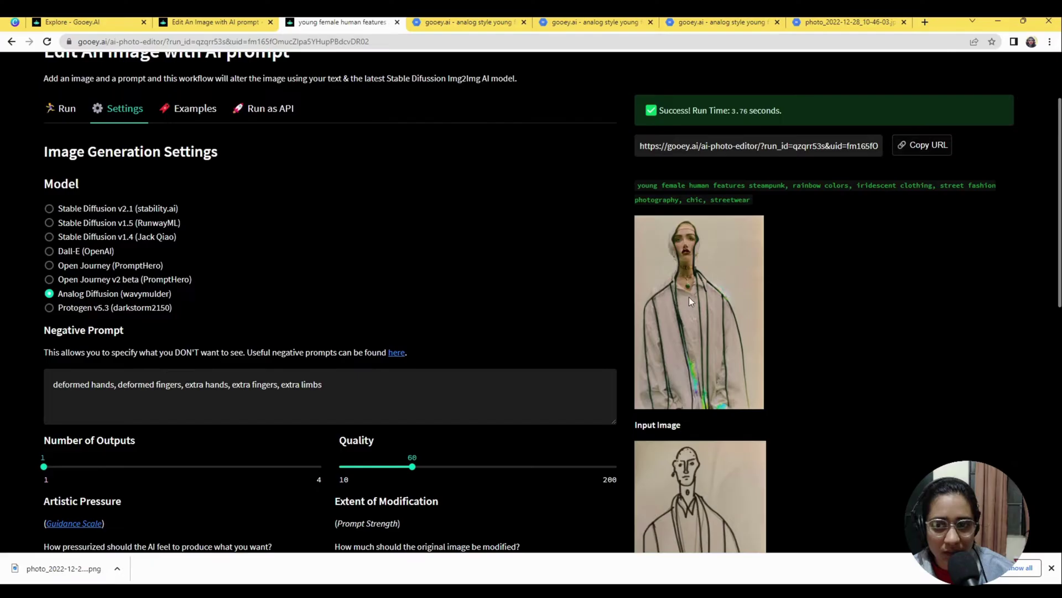
click(689, 281)
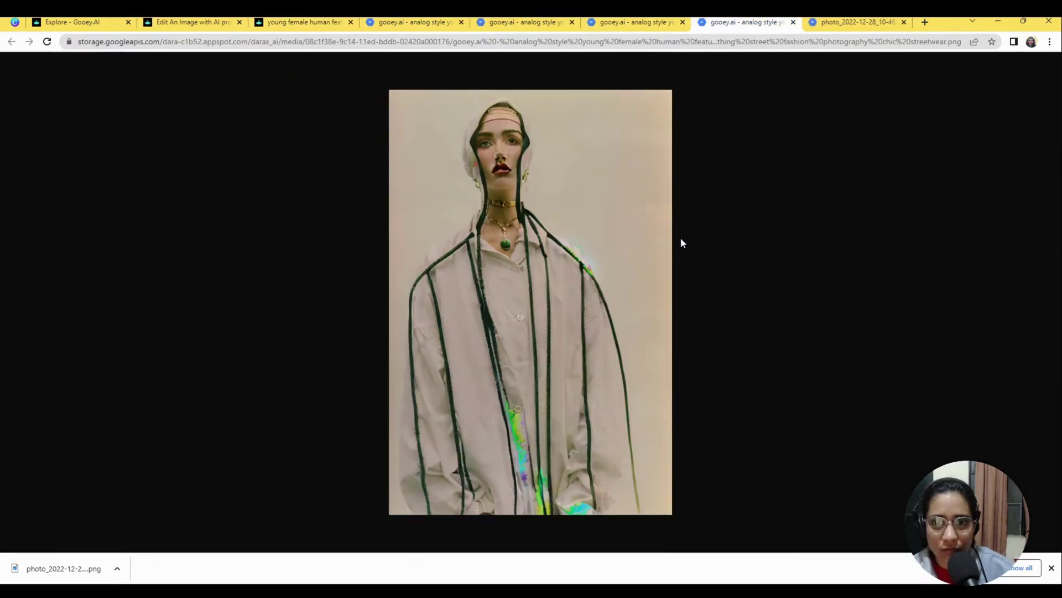
click(191, 22)
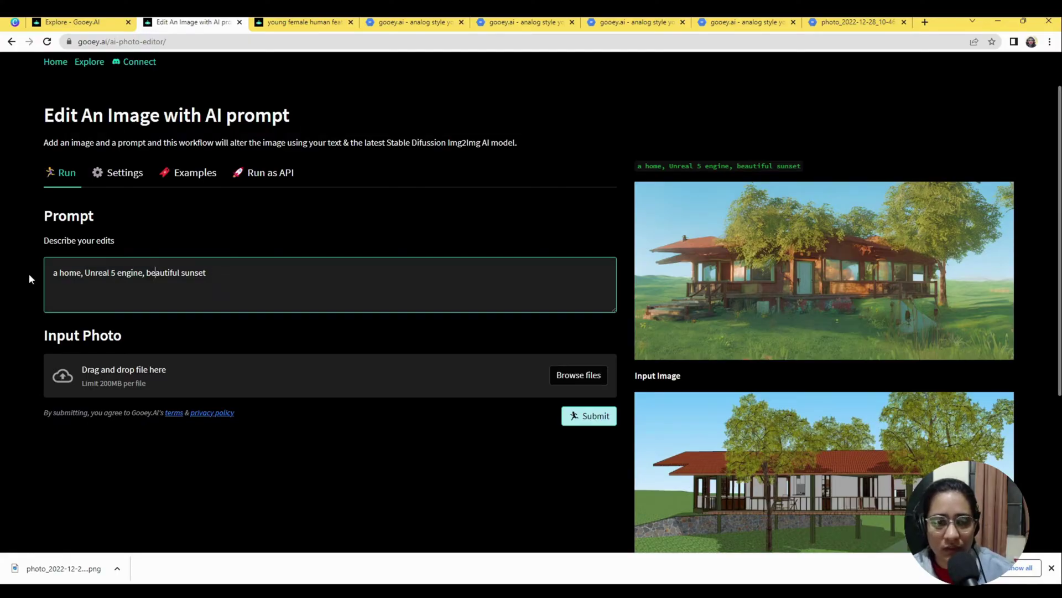
Replace the Unreal 5 wording after 'a home' with 'submerged in water, hyperrealistic, evening sunset lighting'.
drag(90, 272, 160, 274)
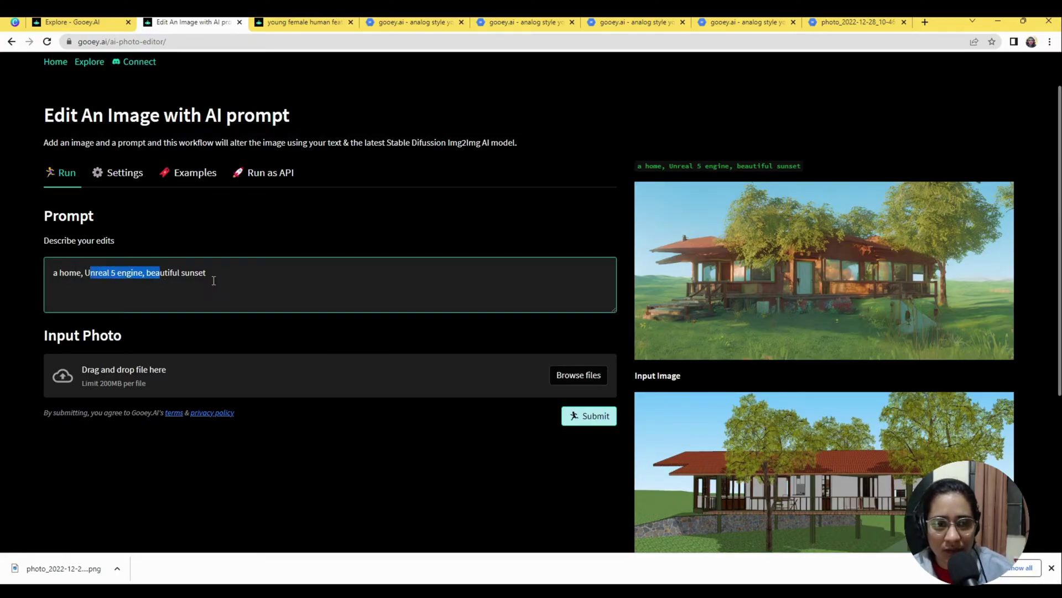
click(218, 275)
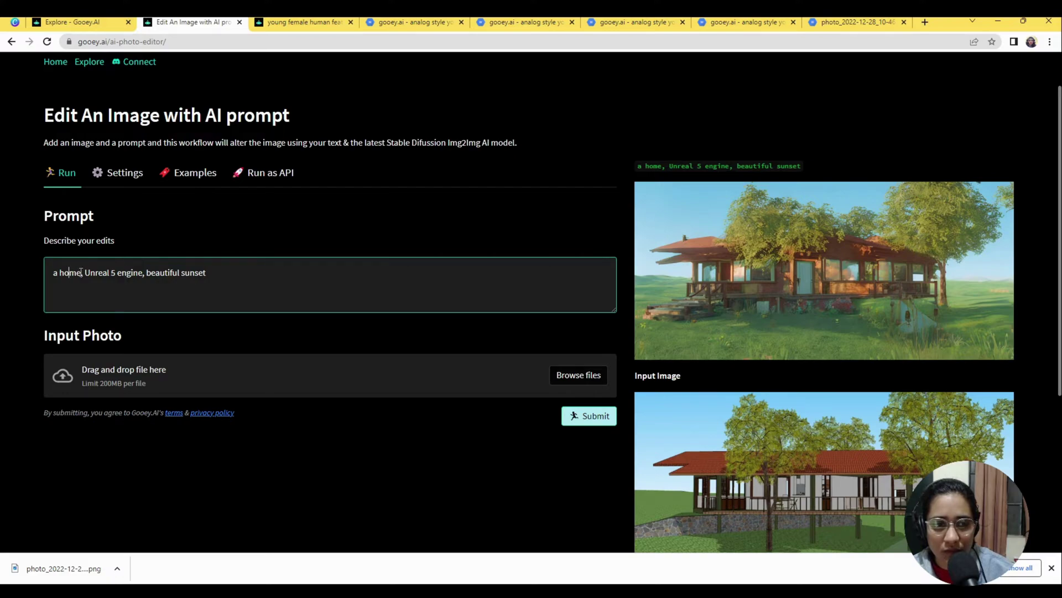
drag(81, 272, 328, 271)
text(s)
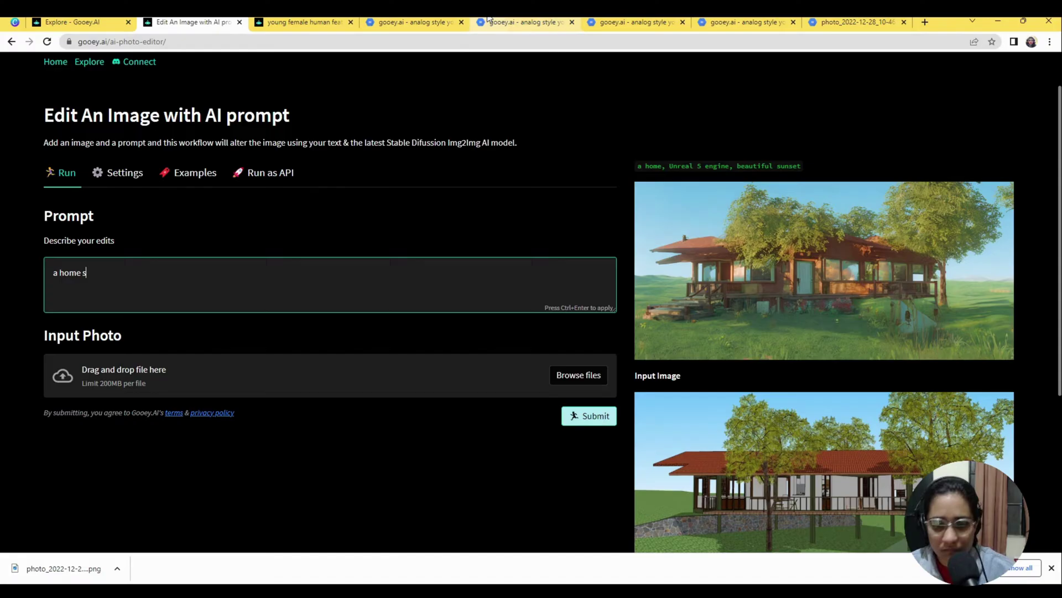
text(yubmerged)
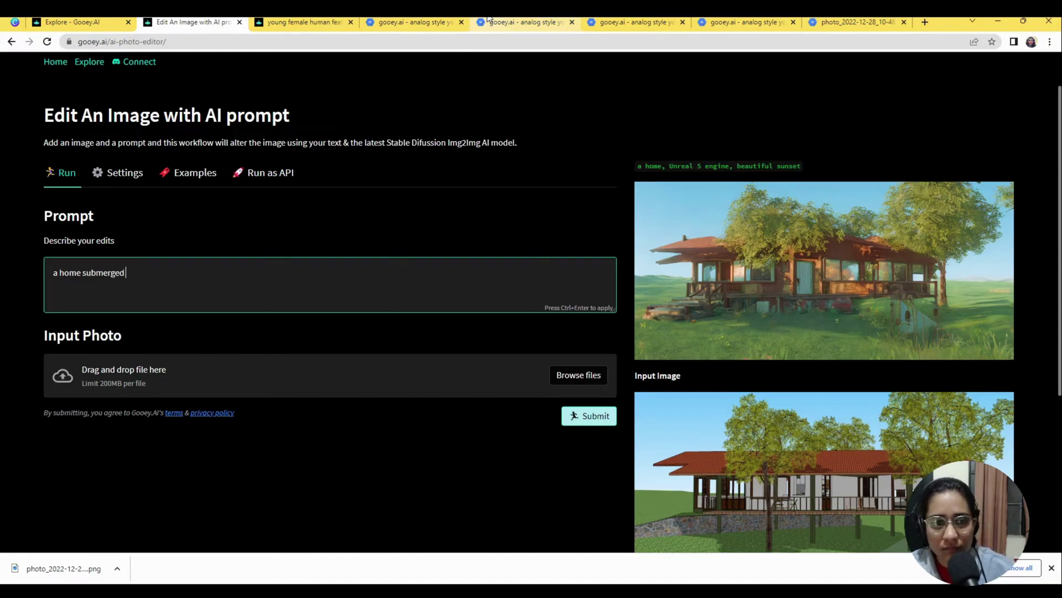
text( in water, )
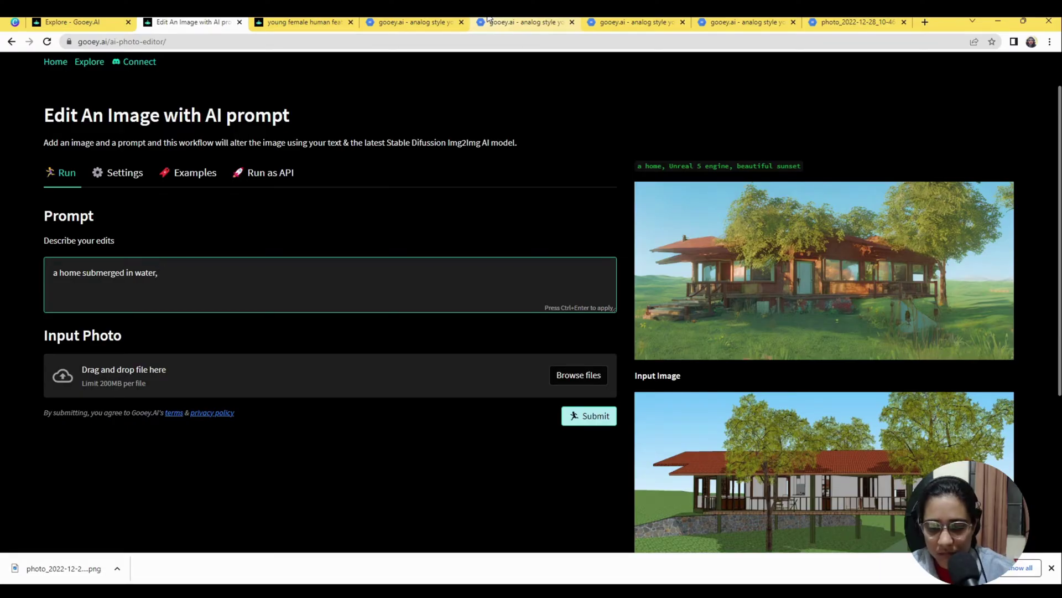
text(hypperrealt)
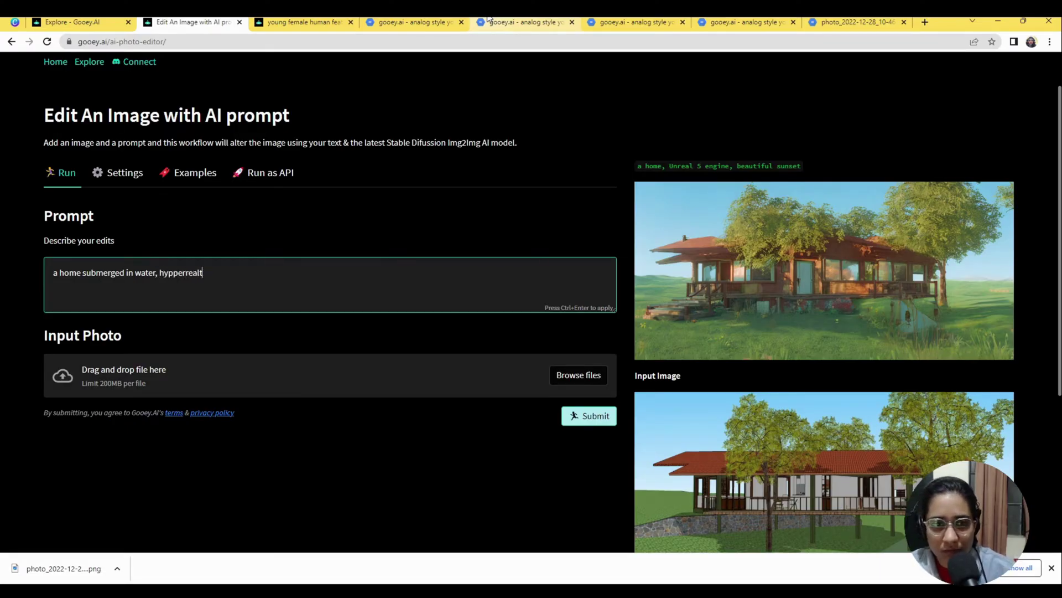
key(BackSpace)
text(istic,)
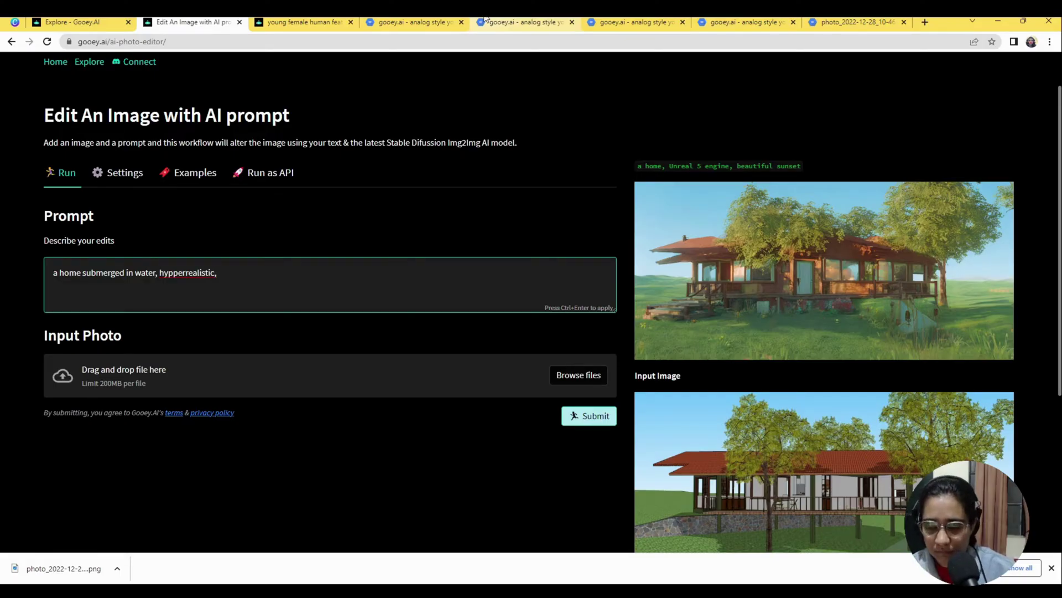
text( e)
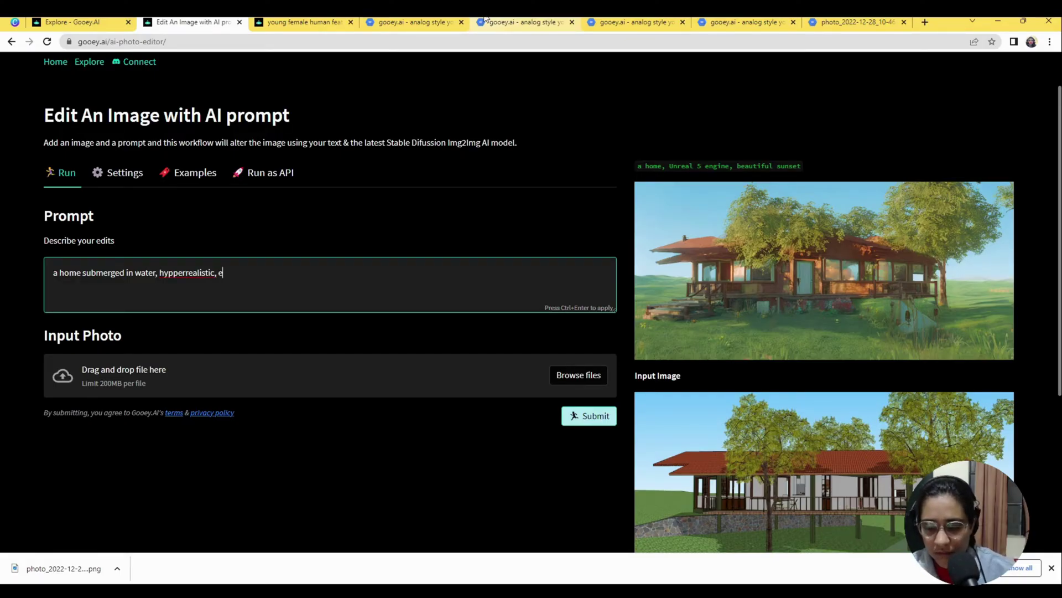
text(vening sunset )
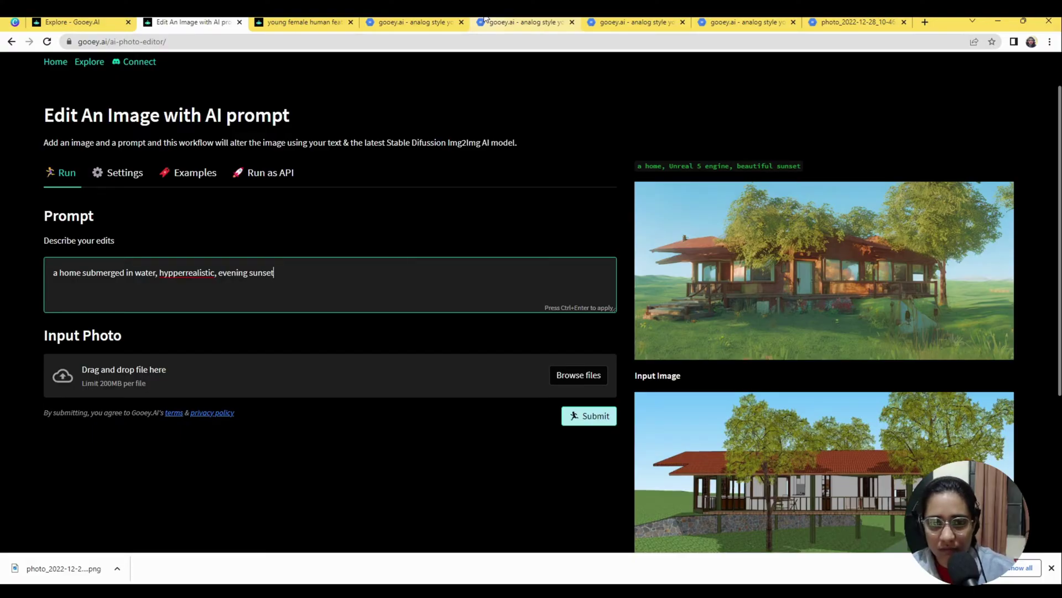
text(lighting)
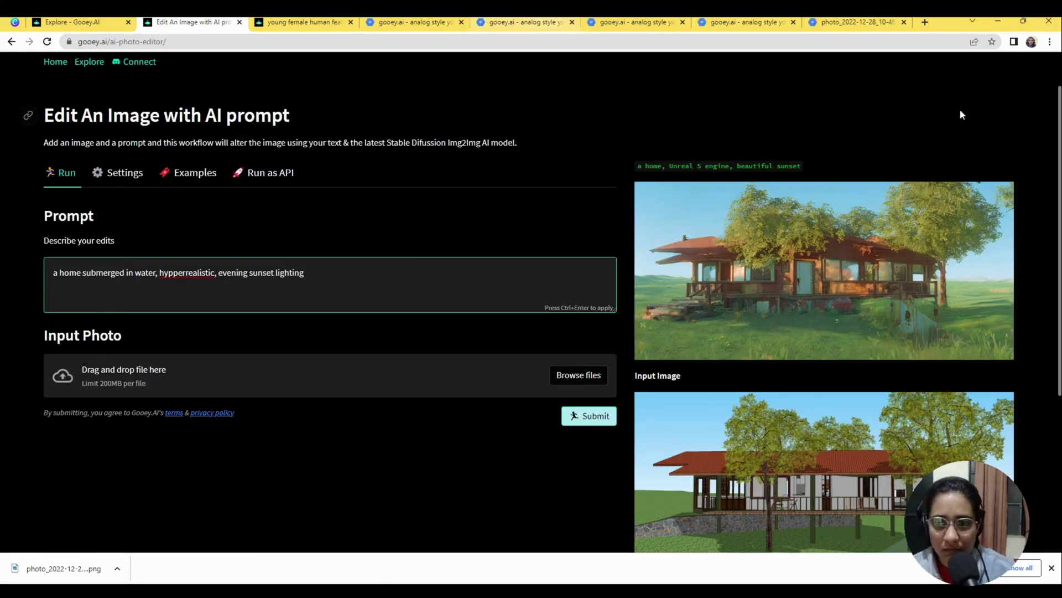
Check the Settings, then submit the 'a home submerged in water' prompt to generate a new image.
click(145, 172)
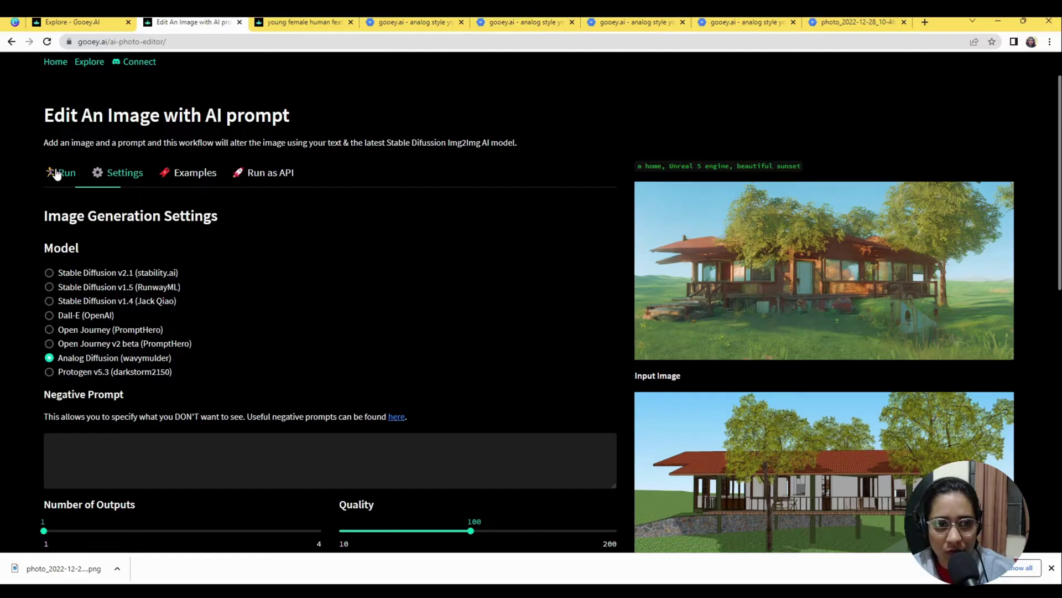
scroll(156, 441, down, 2)
scroll(199, 429, down, 3)
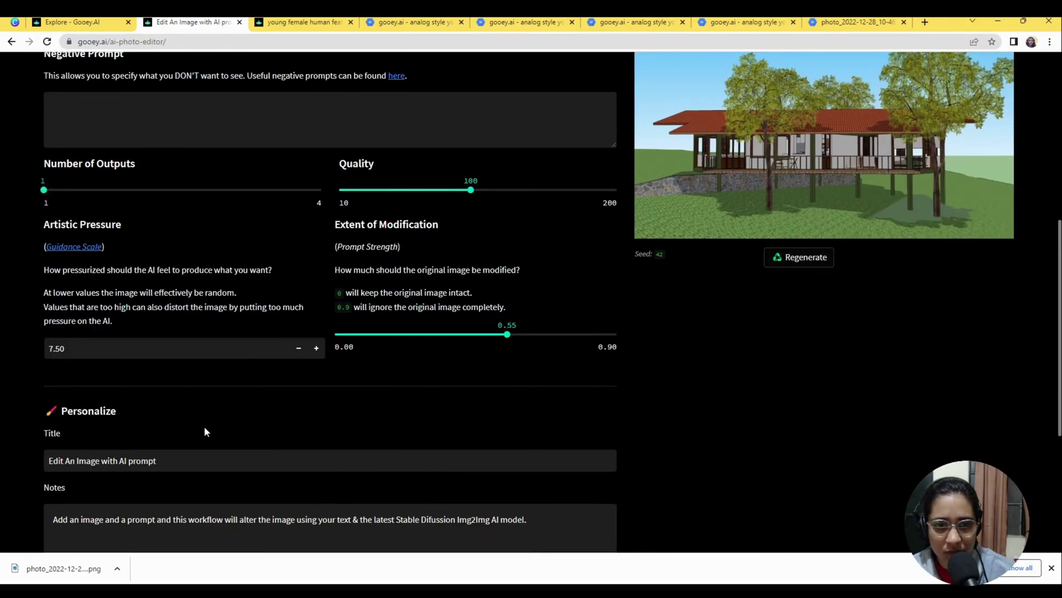
scroll(17, 94, up, 5)
click(62, 108)
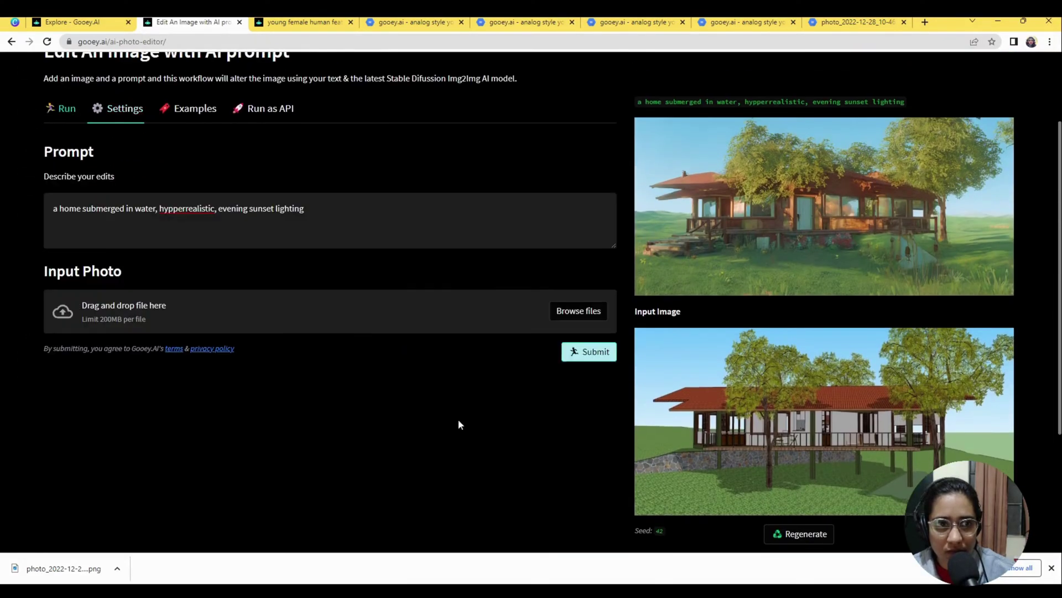
click(581, 352)
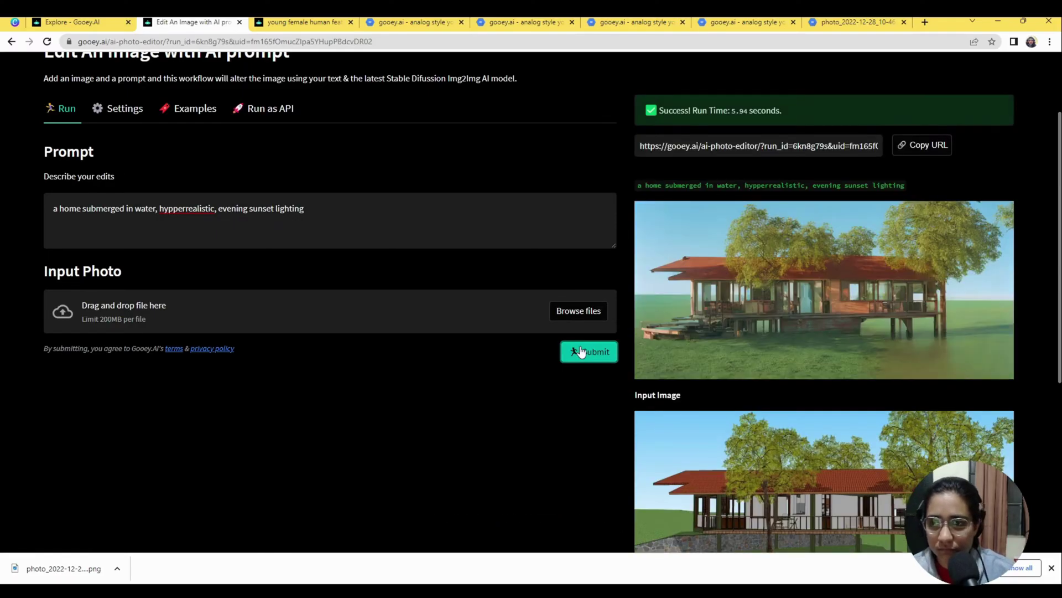
click(580, 351)
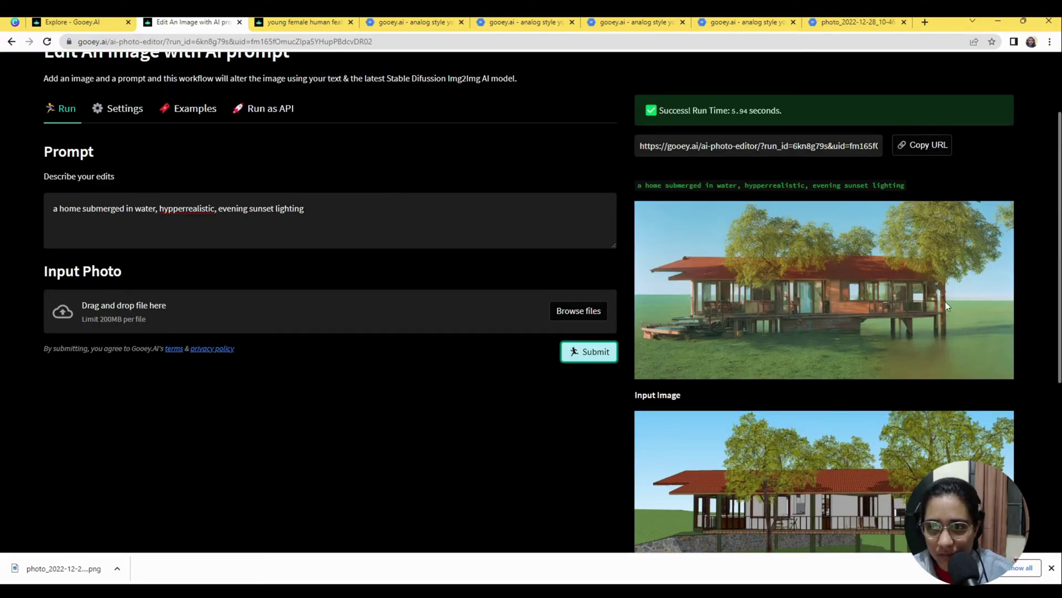
Increase Artistic Pressure from 7.50 to 12.50 and resubmit the house edit.
scroll(735, 359, down, 1)
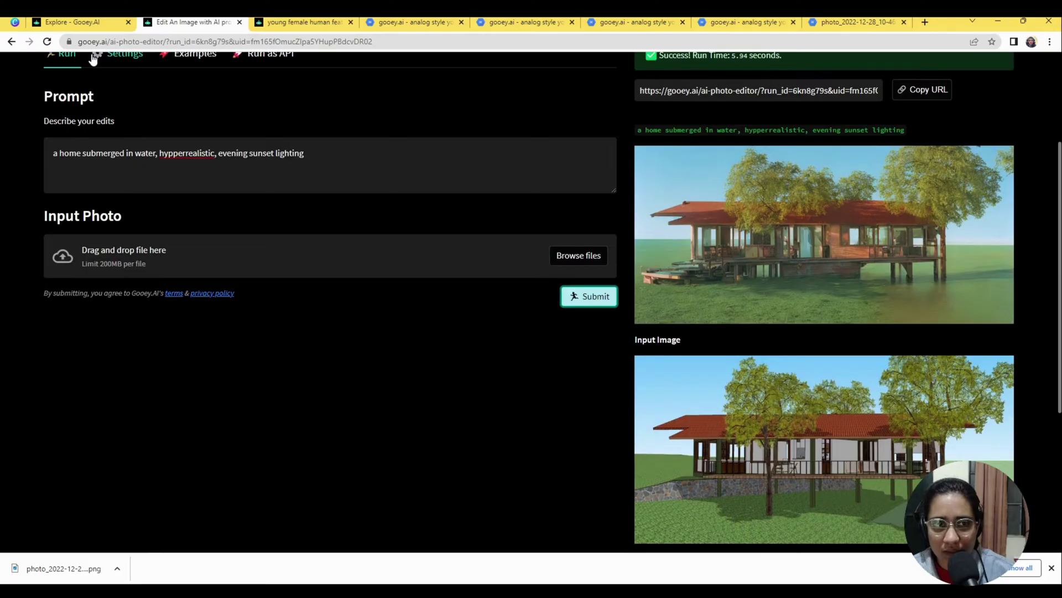
click(118, 53)
scroll(301, 329, down, 5)
click(317, 293)
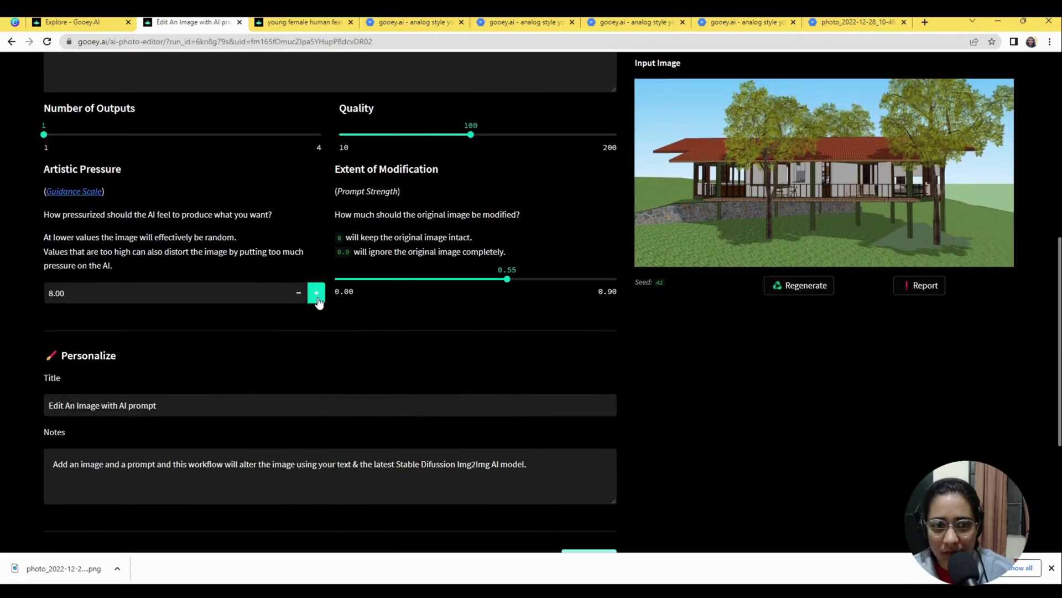
click(317, 294)
click(317, 293)
click(317, 293)
click(317, 293)
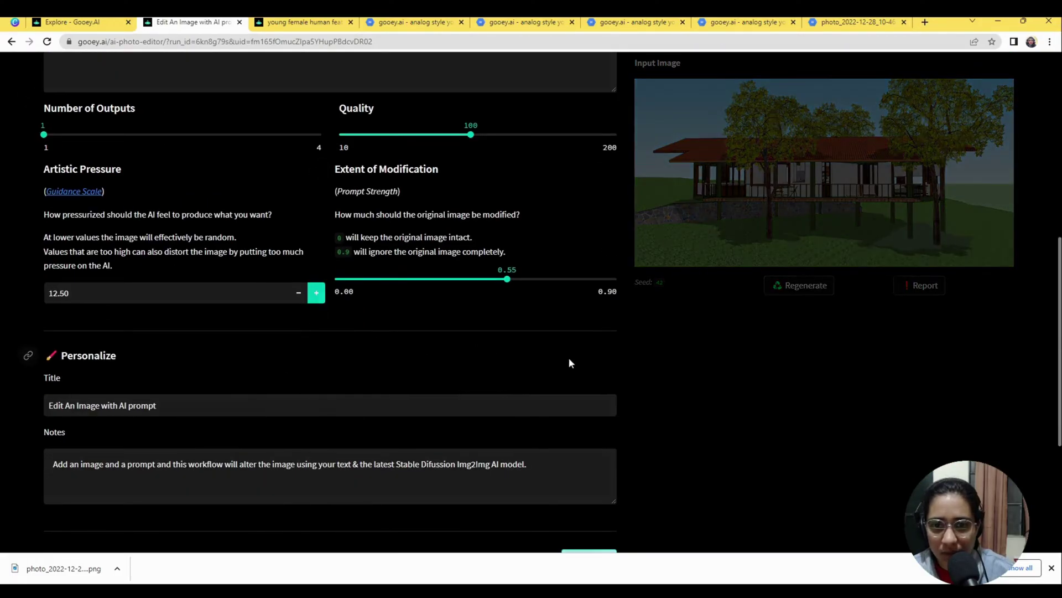
scroll(673, 387, down, 5)
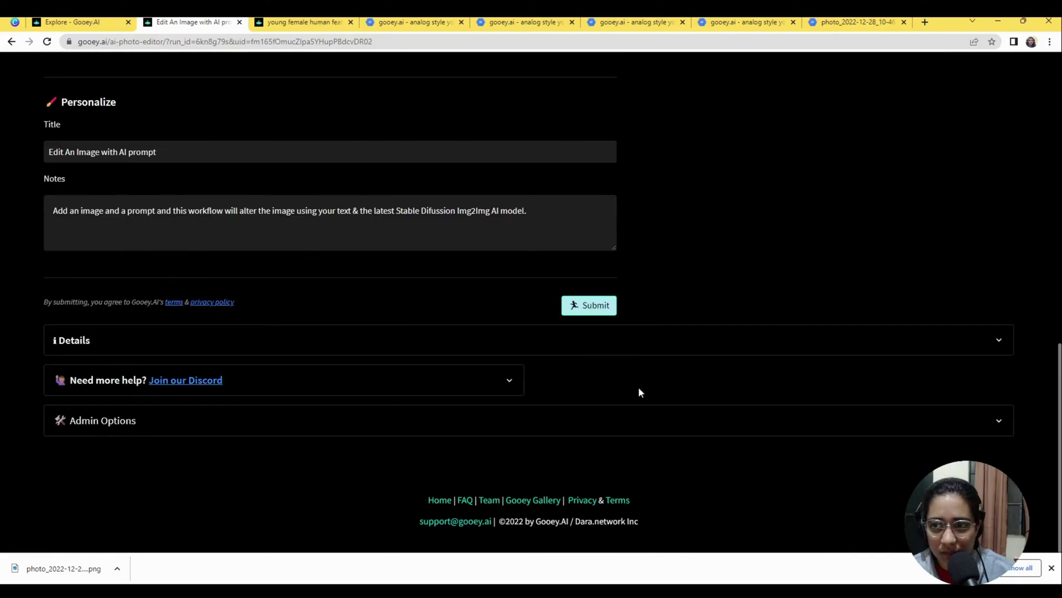
click(587, 307)
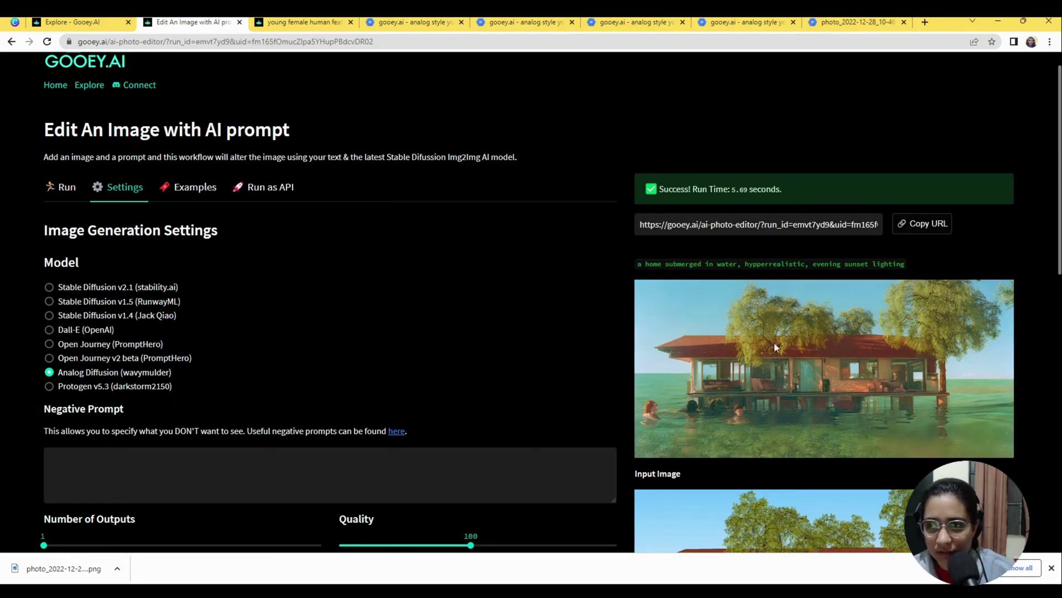
Close the downloads bar and expand 'Need more help? Join our Discord' to show the support chat.
scroll(775, 354, down, 1)
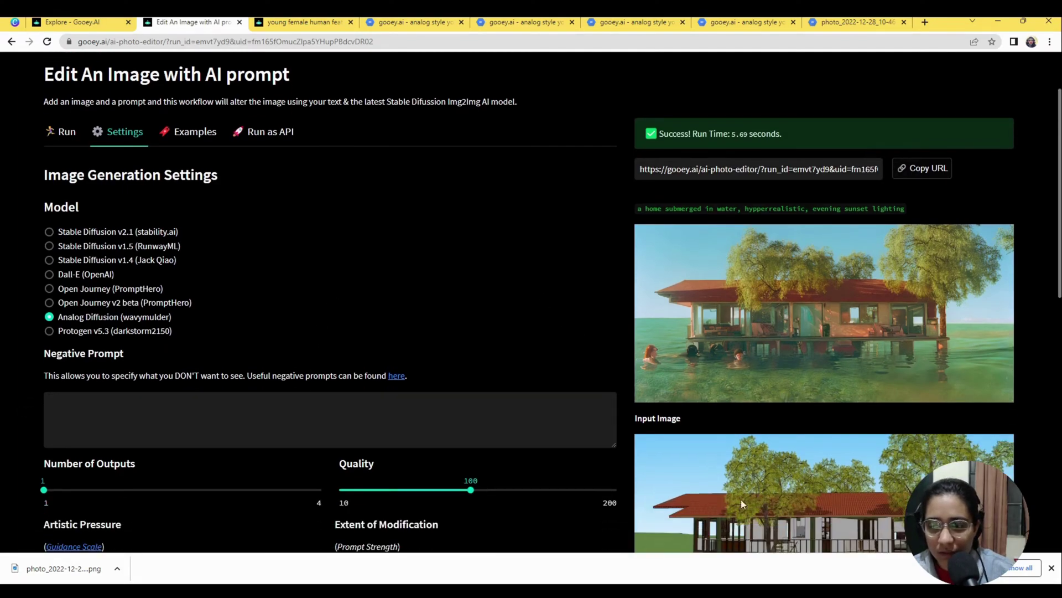
click(1051, 567)
scroll(327, 466, down, 6)
scroll(327, 475, down, 4)
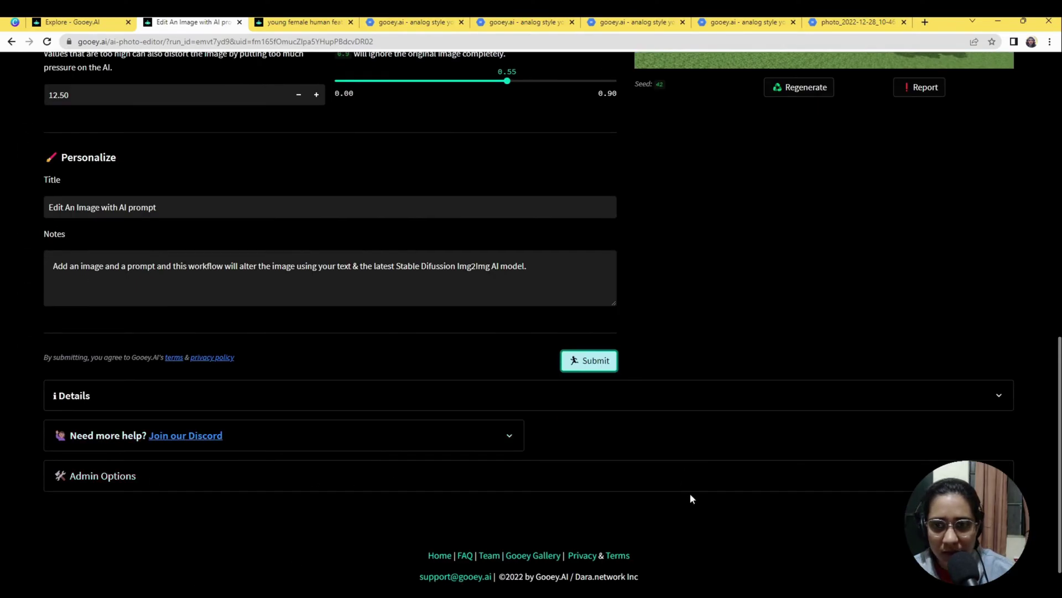
click(491, 438)
scroll(360, 420, down, 4)
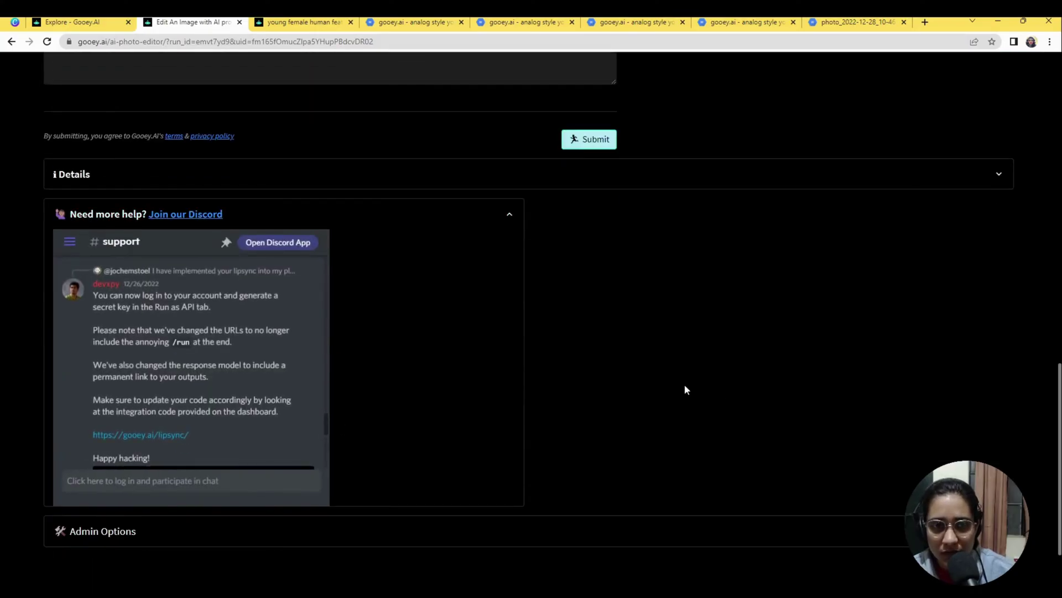